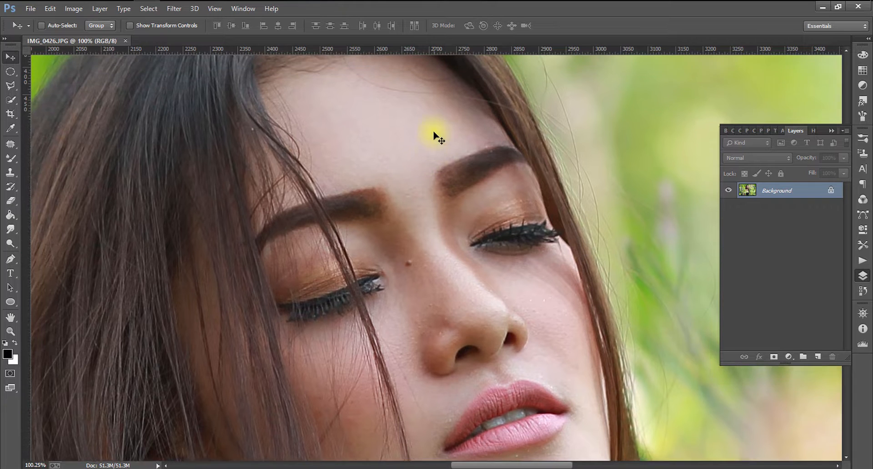
Create a new layer above the portrait in Soft Light mode, filled with the 50% gray neutral color.
{"action": "scroll", "coordinate": [434, 135], "scroll_direction": "down", "scroll_amount": 2}
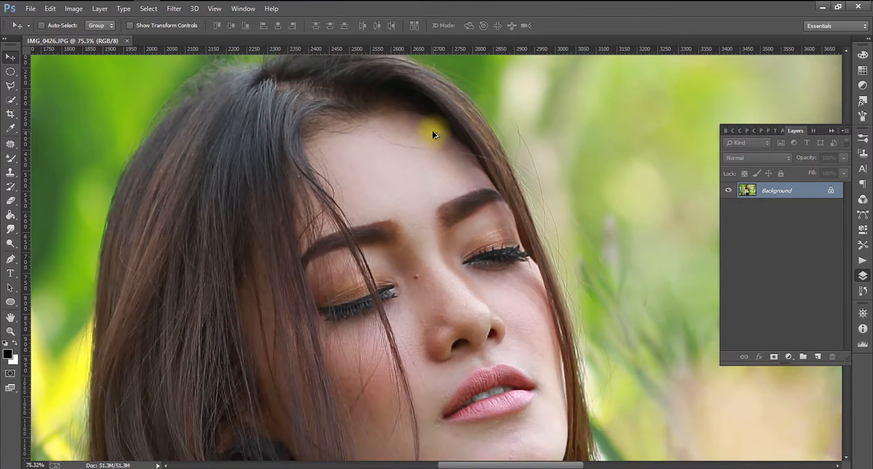
{"action": "left_click", "coordinate": [95, 10]}
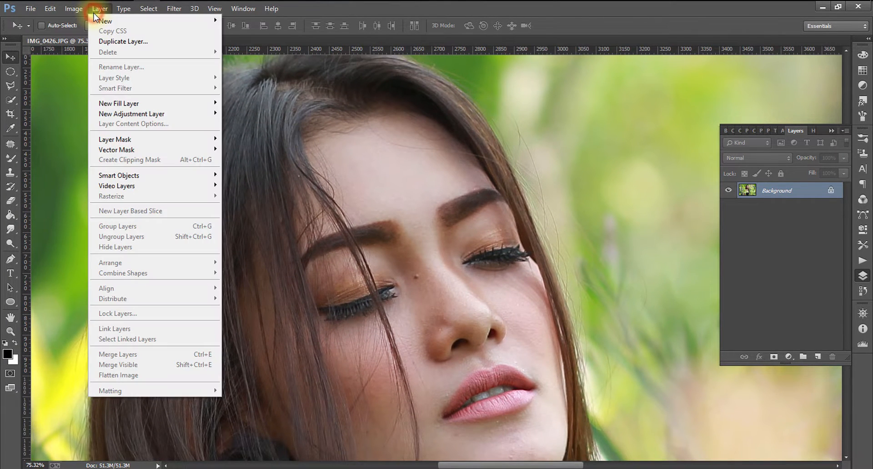
{"action": "mouse_move", "coordinate": [97, 23]}
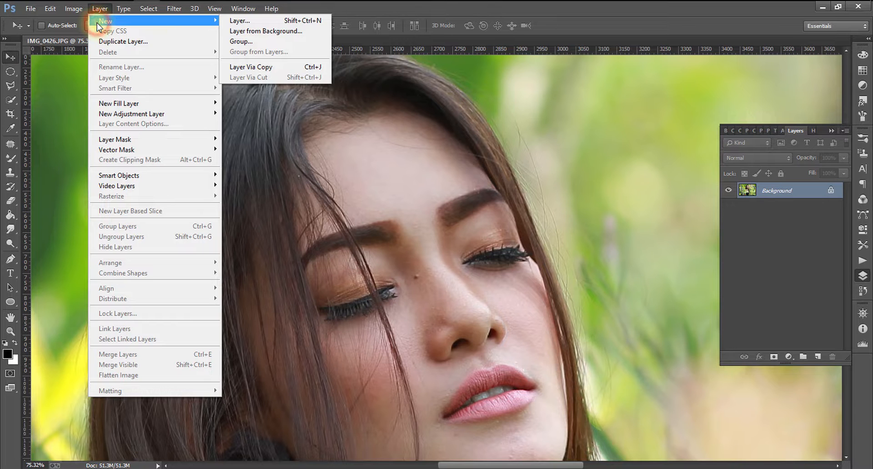
{"action": "left_click", "coordinate": [233, 20]}
{"action": "left_click", "coordinate": [366, 173]}
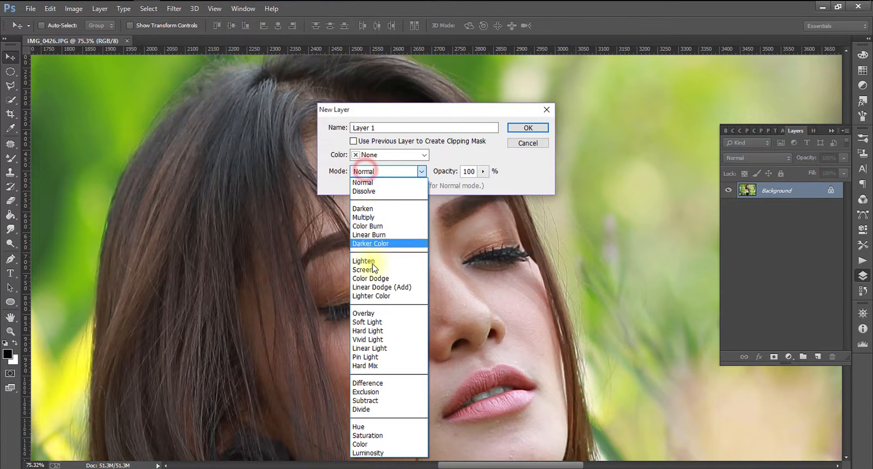
{"action": "left_click", "coordinate": [378, 321]}
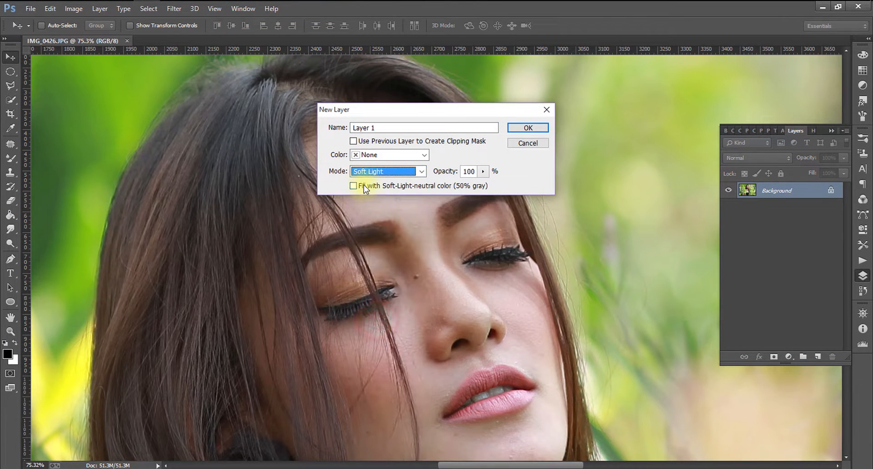
{"action": "left_click", "coordinate": [525, 129]}
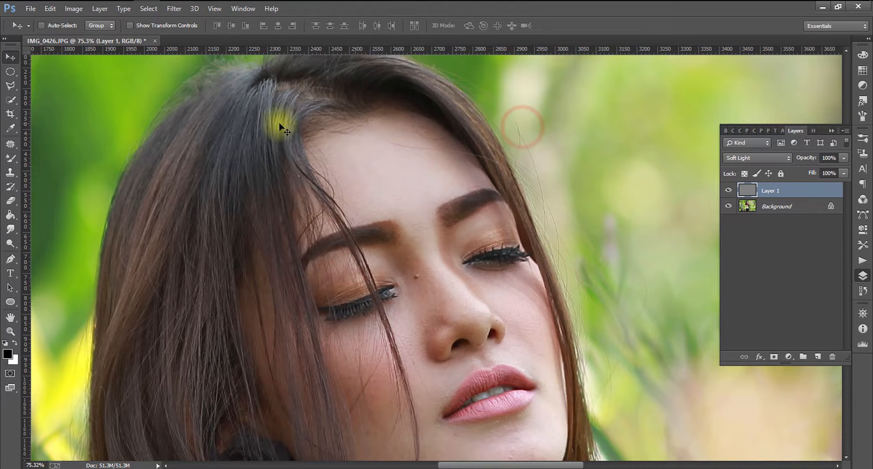
Lighten the shadows at the inner eye corner and beside the nostril with the Dodge tool at size 90, 14% exposure, on midtones.
{"action": "left_click", "coordinate": [10, 247]}
{"action": "scroll", "coordinate": [407, 247], "scroll_direction": "down", "scroll_amount": 5}
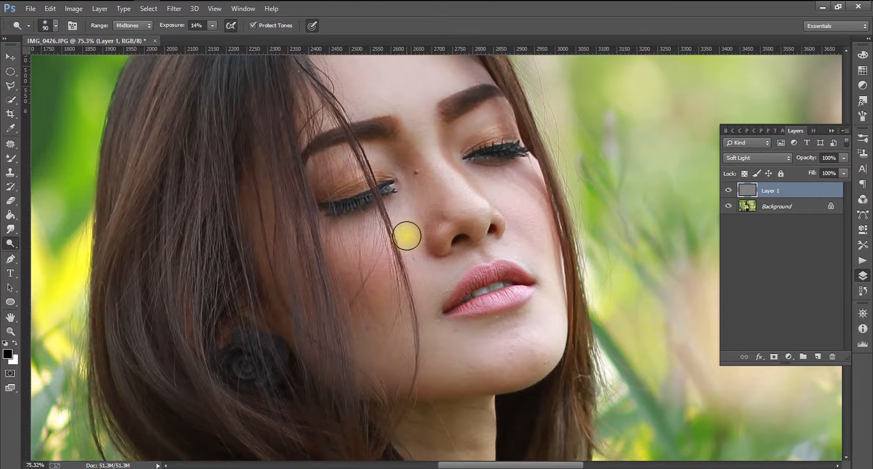
{"action": "scroll", "coordinate": [407, 236], "scroll_direction": "down", "scroll_amount": 2}
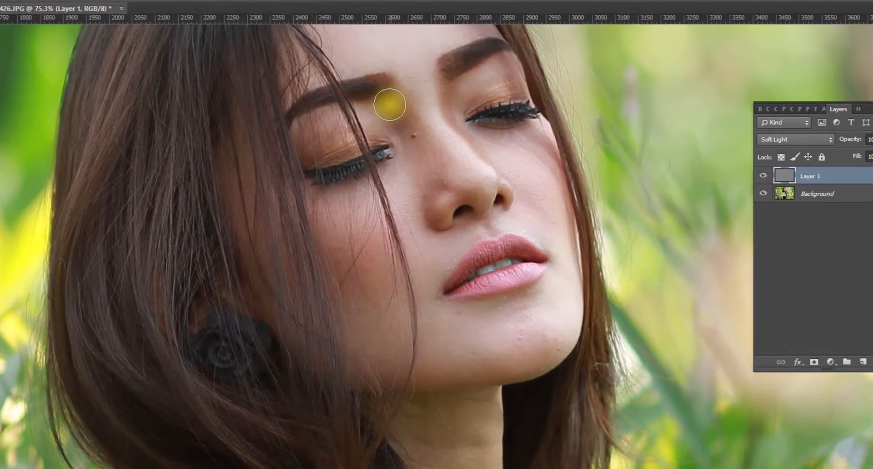
{"action": "left_click", "coordinate": [392, 132]}
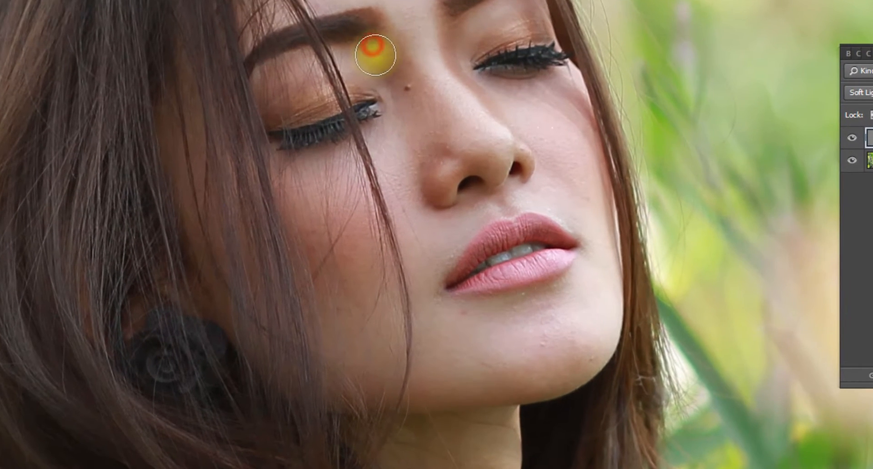
{"action": "left_click_drag", "start_coordinate": [375, 55], "coordinate": [397, 87]}
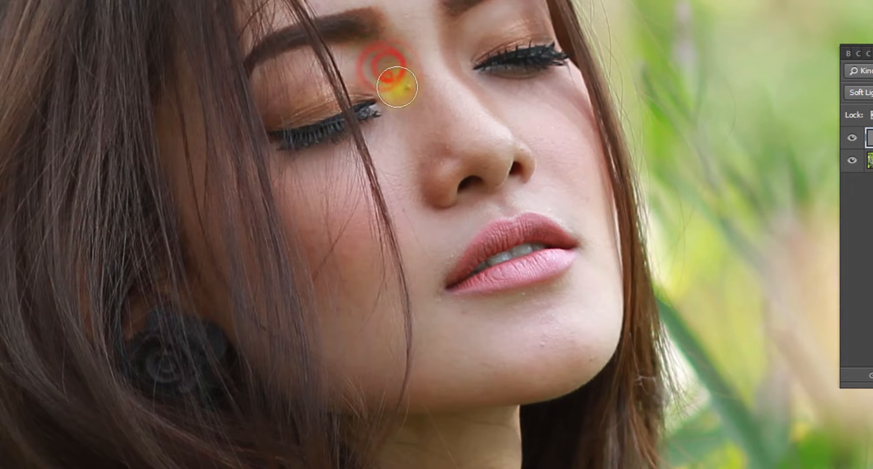
{"action": "left_click_drag", "start_coordinate": [441, 159], "coordinate": [434, 182]}
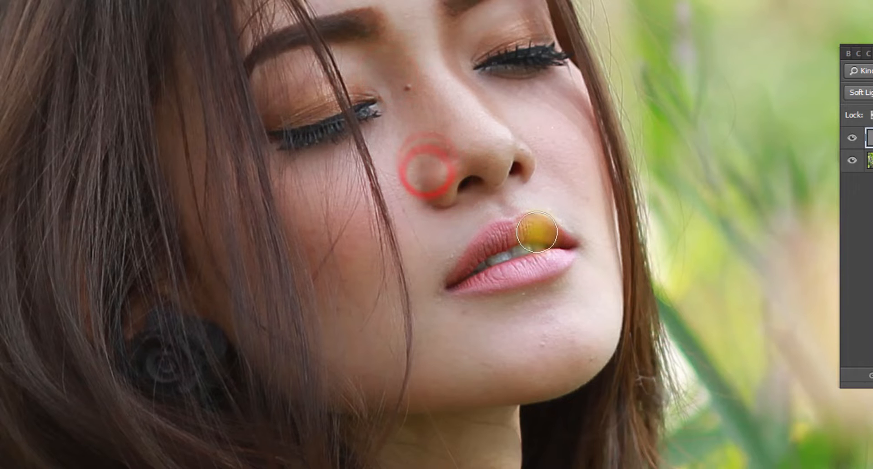
Dodge along the edge of the upper lip and beneath the lower lip with a much smaller brush.
{"action": "scroll", "coordinate": [537, 229], "scroll_direction": "up", "scroll_amount": 2}
{"action": "key", "text": "bracketleft"}
{"action": "key", "text": "bracketleft"}
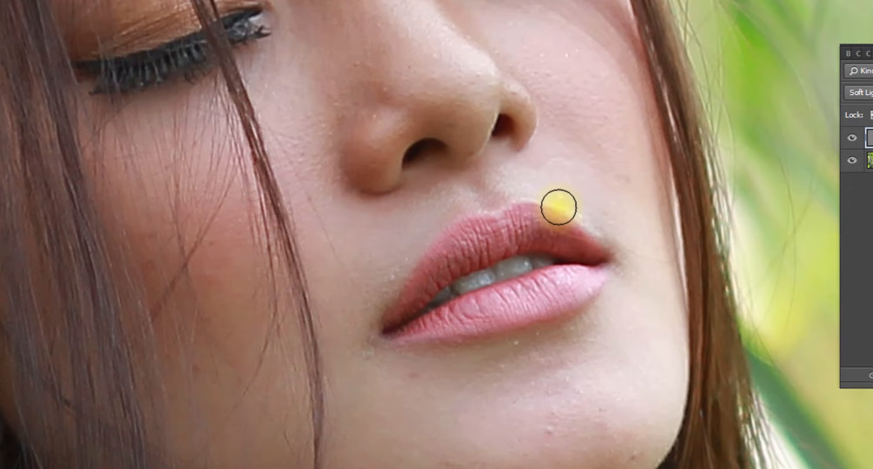
{"action": "key", "text": "bracketleft"}
{"action": "key", "text": "bracketleft"}
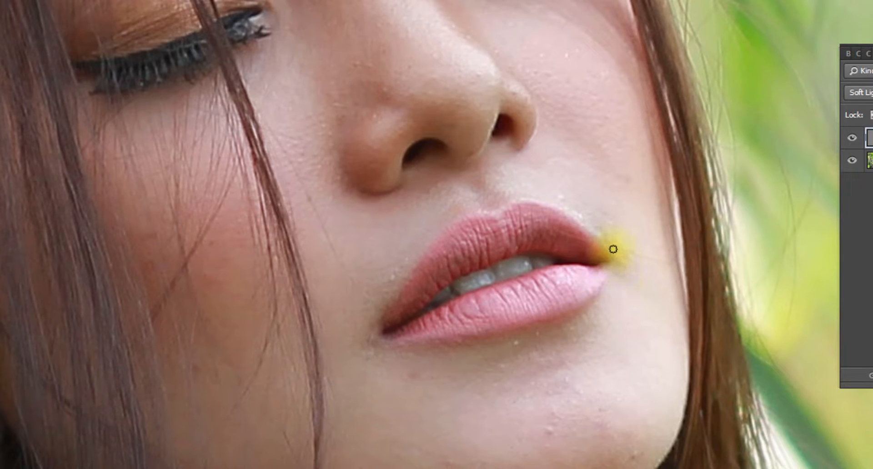
{"action": "left_click_drag", "start_coordinate": [602, 241], "coordinate": [564, 215]}
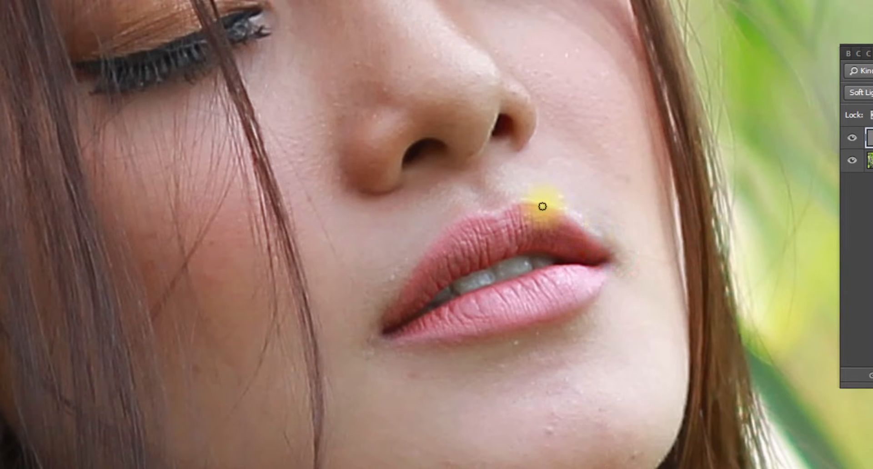
{"action": "left_click", "coordinate": [478, 335]}
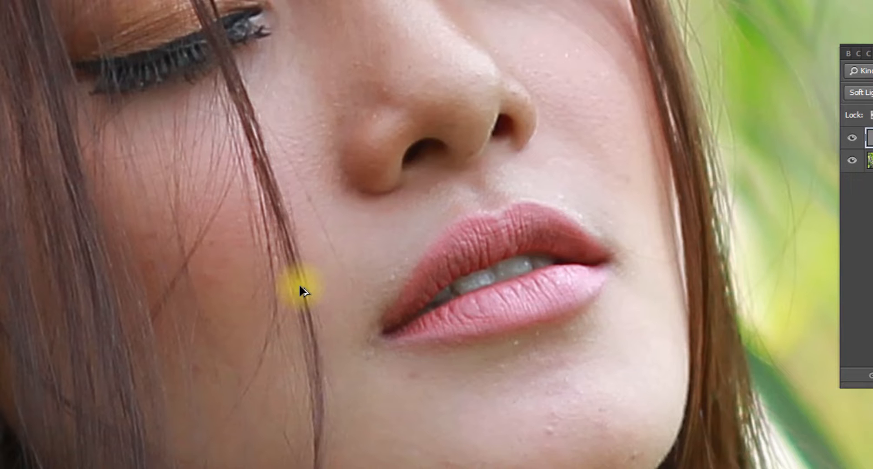
Enlarge the Dodge brush to 175 px and lighten the shadowed skin on the neck.
{"action": "key", "text": "ctrl+minus"}
{"action": "key", "text": "ctrl+minus"}
{"action": "key", "text": "ctrl+minus"}
{"action": "key", "text": "ctrl+minus"}
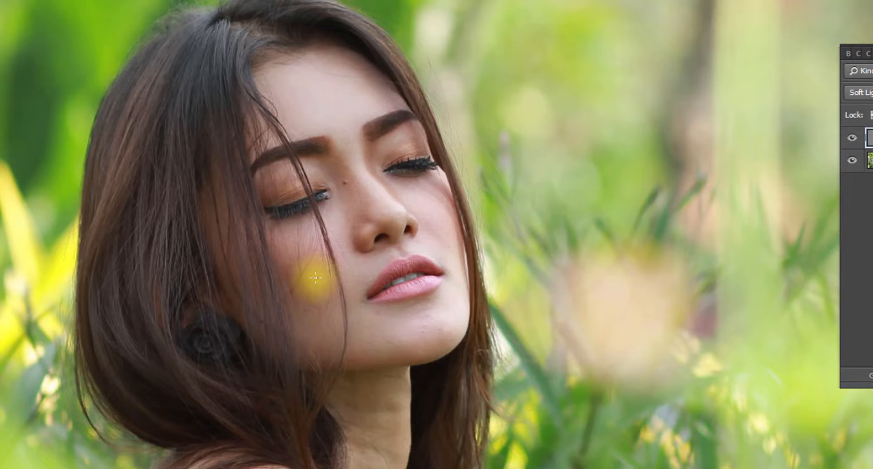
{"action": "key", "text": "ctrl+plus"}
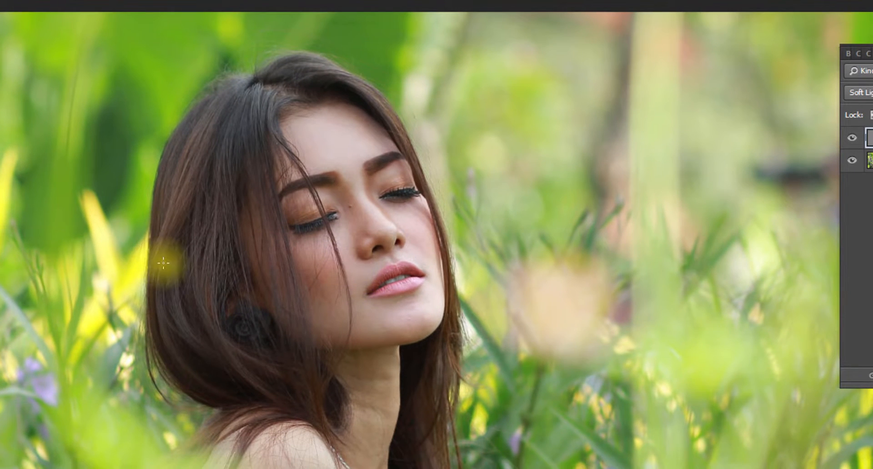
{"action": "scroll", "coordinate": [341, 321], "scroll_direction": "down", "scroll_amount": 2}
{"action": "scroll", "coordinate": [341, 316], "scroll_direction": "up", "scroll_amount": 1}
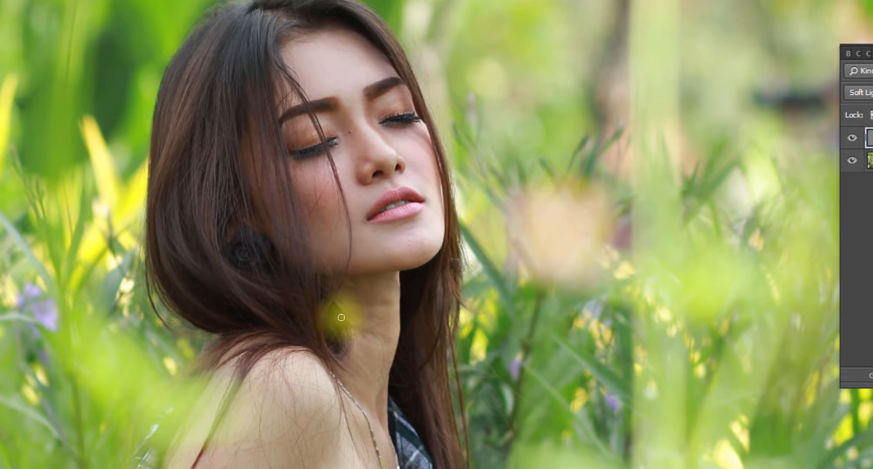
{"action": "key", "text": "bracketright"}
{"action": "key", "text": "bracketright"}
{"action": "key", "text": "bracketright"}
{"action": "key", "text": "bracketright"}
{"action": "key", "text": "bracketright"}
{"action": "key", "text": "bracketright"}
{"action": "key", "text": "bracketright"}
{"action": "key", "text": "bracketright"}
{"action": "mouse_move", "coordinate": [383, 296]}
{"action": "left_mouse_down"}
{"action": "mouse_move", "coordinate": [348, 287]}
{"action": "mouse_move", "coordinate": [386, 303]}
{"action": "mouse_move", "coordinate": [366, 321]}
{"action": "mouse_move", "coordinate": [381, 335]}
{"action": "mouse_move", "coordinate": [400, 322]}
{"action": "mouse_move", "coordinate": [356, 294]}
{"action": "mouse_move", "coordinate": [374, 306]}
{"action": "mouse_move", "coordinate": [369, 290]}
{"action": "mouse_move", "coordinate": [388, 293]}
{"action": "mouse_move", "coordinate": [400, 310]}
{"action": "mouse_move", "coordinate": [422, 272]}
{"action": "mouse_move", "coordinate": [423, 283]}
{"action": "mouse_move", "coordinate": [384, 310]}
{"action": "mouse_move", "coordinate": [408, 306]}
{"action": "mouse_move", "coordinate": [360, 312]}
{"action": "left_mouse_up"}
{"action": "left_click", "coordinate": [364, 324]}
Dodge the upper part of the face and the forehead to brighten the skin.
{"action": "scroll", "coordinate": [420, 277], "scroll_direction": "up", "scroll_amount": 2}
{"action": "scroll", "coordinate": [467, 283], "scroll_direction": "up", "scroll_amount": 1}
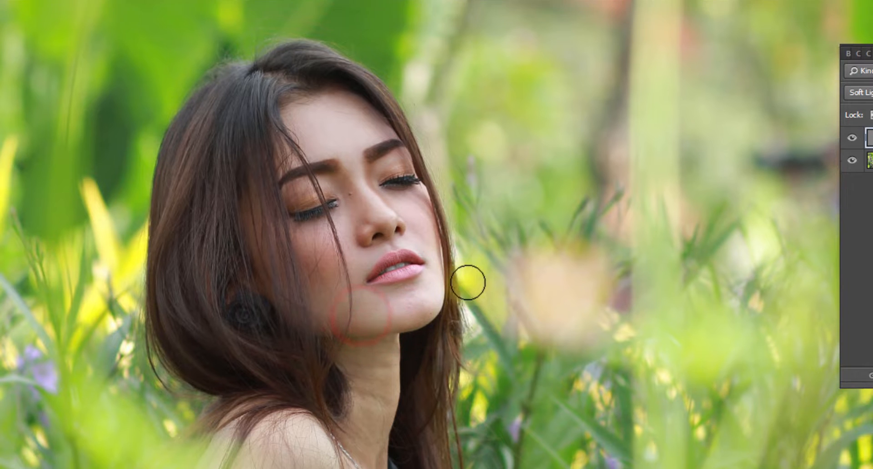
{"action": "scroll", "coordinate": [466, 282], "scroll_direction": "up", "scroll_amount": 2}
{"action": "scroll", "coordinate": [423, 280], "scroll_direction": "up", "scroll_amount": 1}
{"action": "left_click_drag", "start_coordinate": [355, 271], "coordinate": [344, 251]}
{"action": "mouse_move", "coordinate": [338, 173]}
{"action": "left_mouse_down"}
{"action": "mouse_move", "coordinate": [366, 195]}
{"action": "mouse_move", "coordinate": [326, 180]}
{"action": "mouse_move", "coordinate": [371, 198]}
{"action": "mouse_move", "coordinate": [339, 183]}
{"action": "mouse_move", "coordinate": [370, 190]}
{"action": "left_mouse_up"}
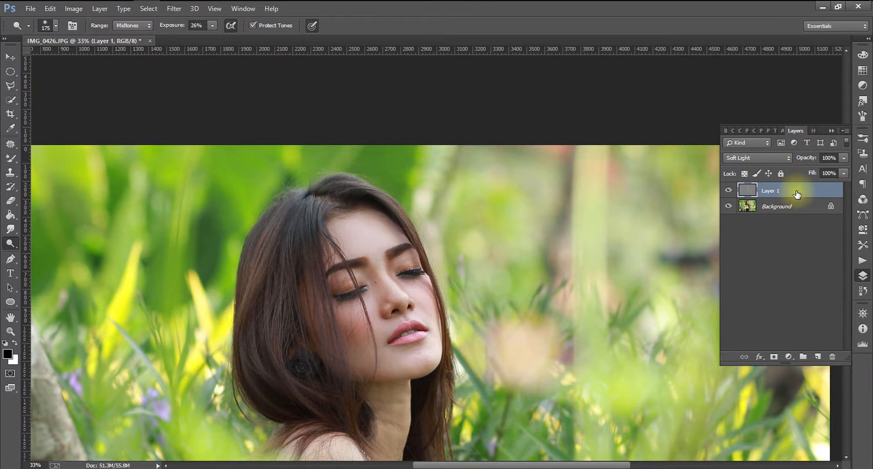
Duplicate the Background layer, place the copy above Layer 1 and duplicate that copy once more.
{"action": "left_click_drag", "start_coordinate": [793, 208], "coordinate": [818, 357]}
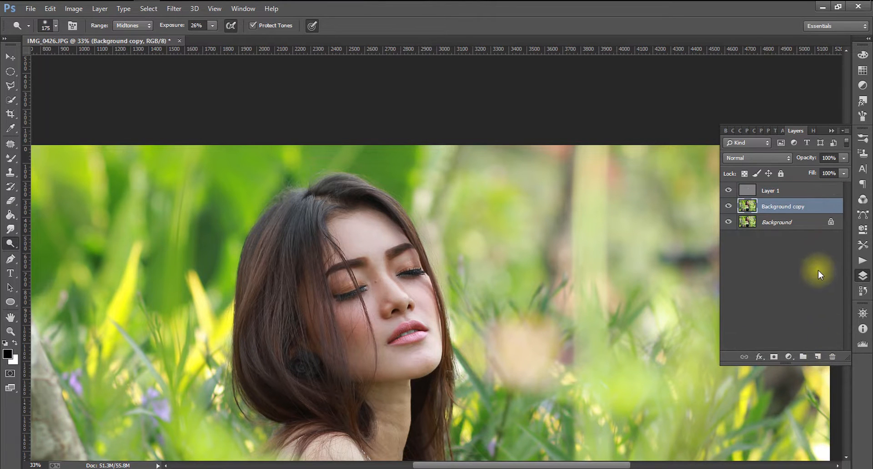
{"action": "left_click_drag", "start_coordinate": [797, 208], "coordinate": [791, 184]}
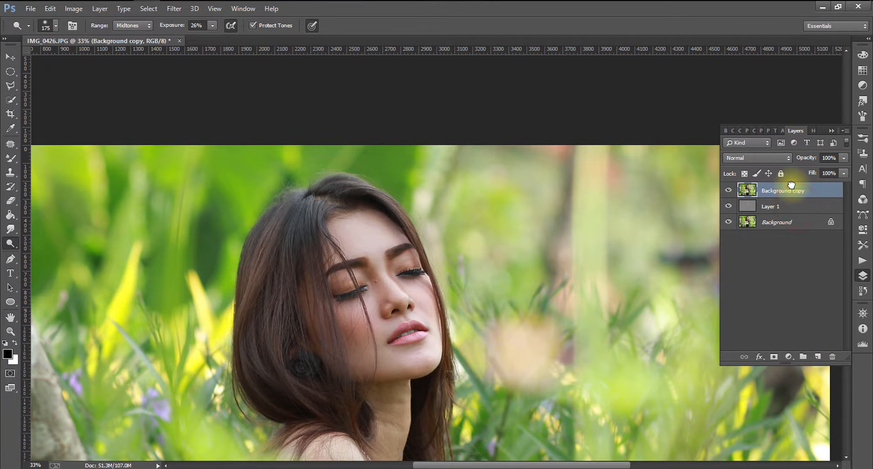
{"action": "left_click", "coordinate": [759, 155]}
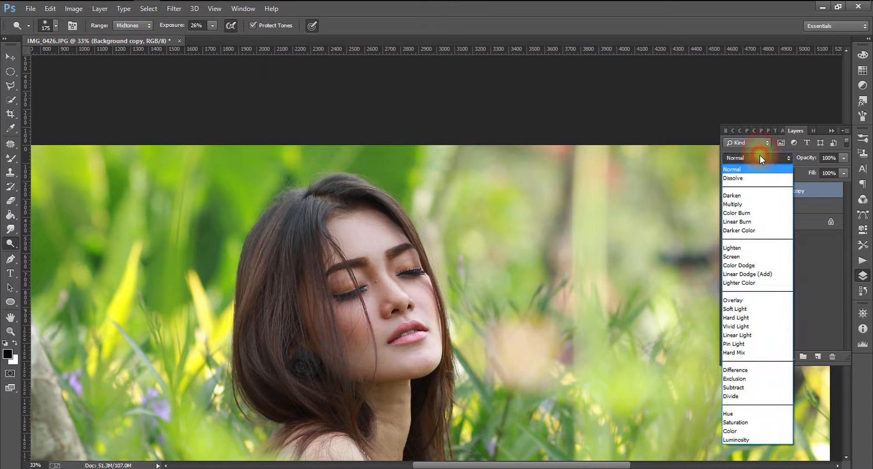
{"action": "left_click", "coordinate": [759, 154]}
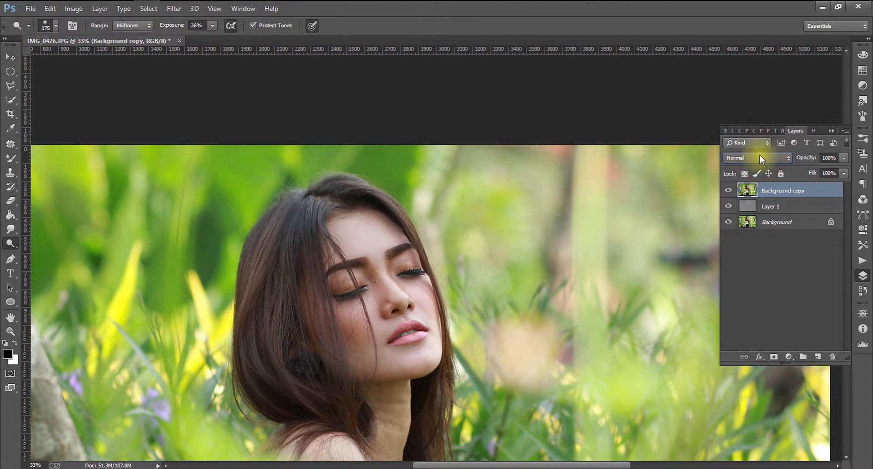
{"action": "left_click_drag", "start_coordinate": [768, 188], "coordinate": [822, 359]}
Apply a Gaussian Blur with a 4.9-pixel radius to the Background copy layer, checking the facial skin in the preview.
{"action": "left_click", "coordinate": [786, 206]}
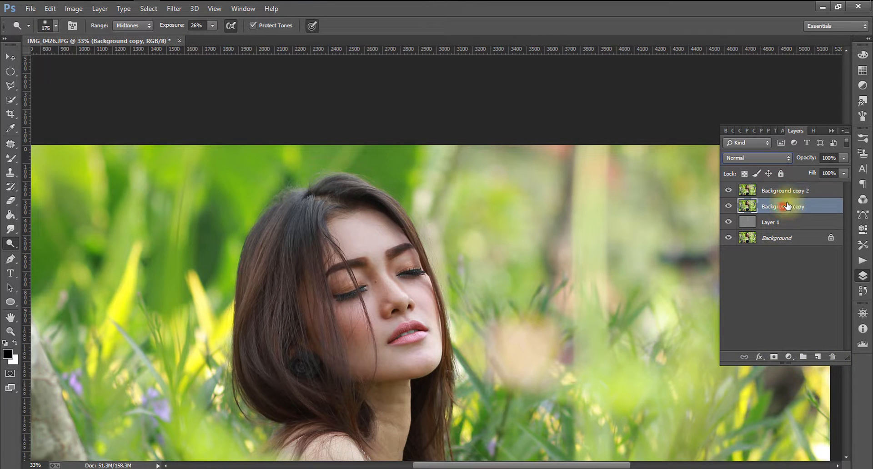
{"action": "left_click", "coordinate": [173, 8]}
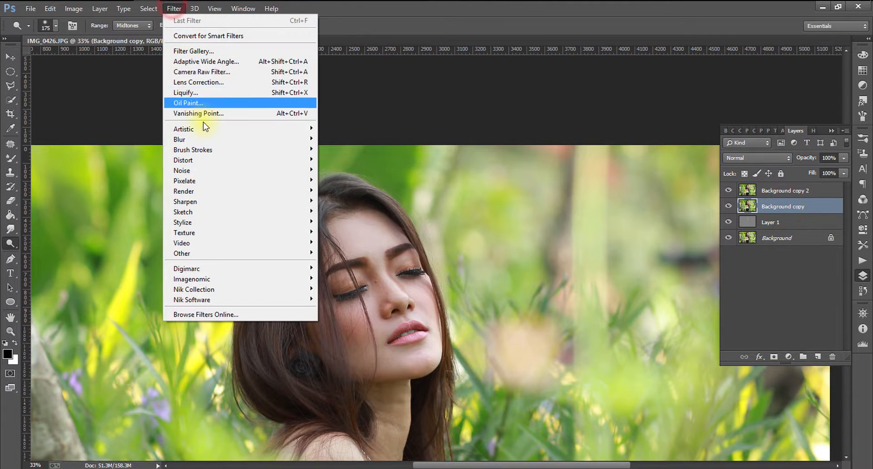
{"action": "left_click", "coordinate": [217, 139]}
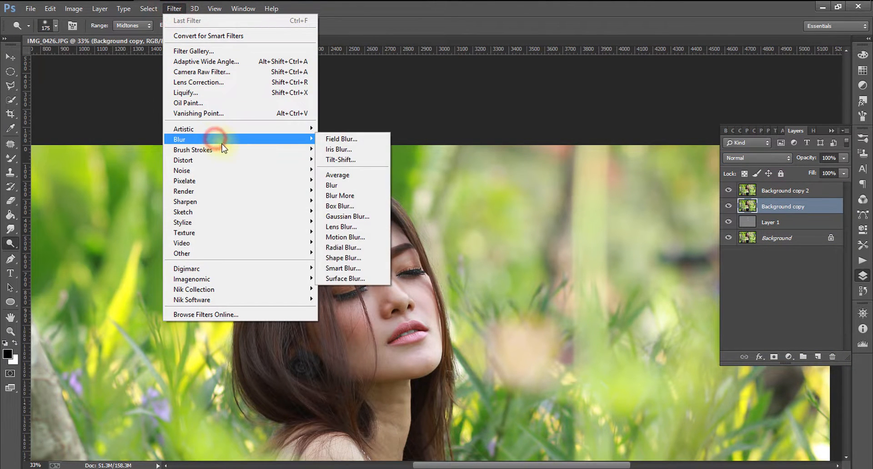
{"action": "left_click", "coordinate": [346, 217]}
{"action": "left_click_drag", "start_coordinate": [608, 170], "coordinate": [577, 205]}
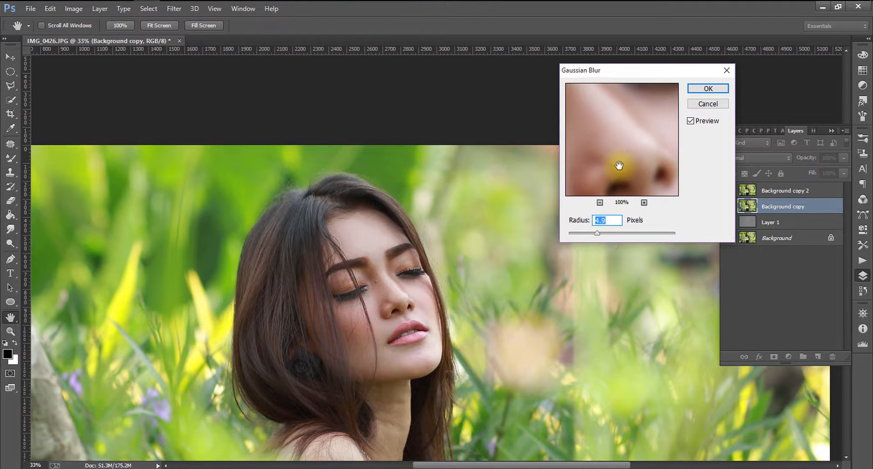
{"action": "left_click_drag", "start_coordinate": [620, 135], "coordinate": [536, 133]}
{"action": "left_click_drag", "start_coordinate": [629, 169], "coordinate": [635, 130]}
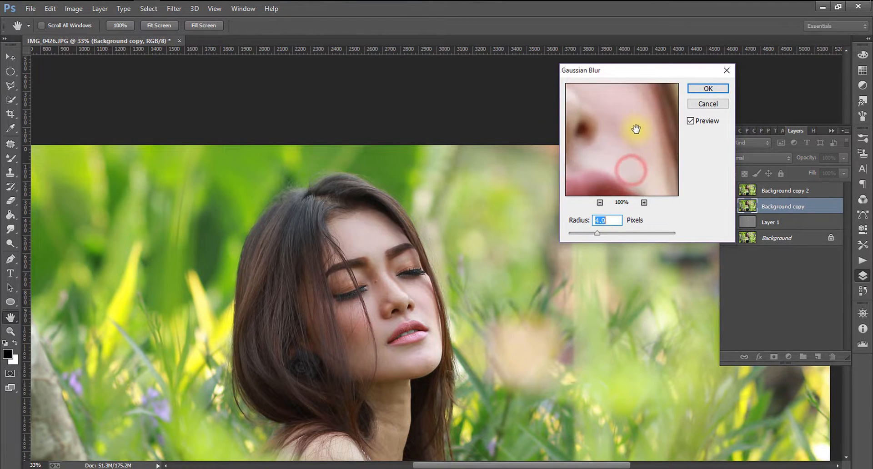
{"action": "left_click", "coordinate": [700, 89]}
{"action": "key", "text": "o"}
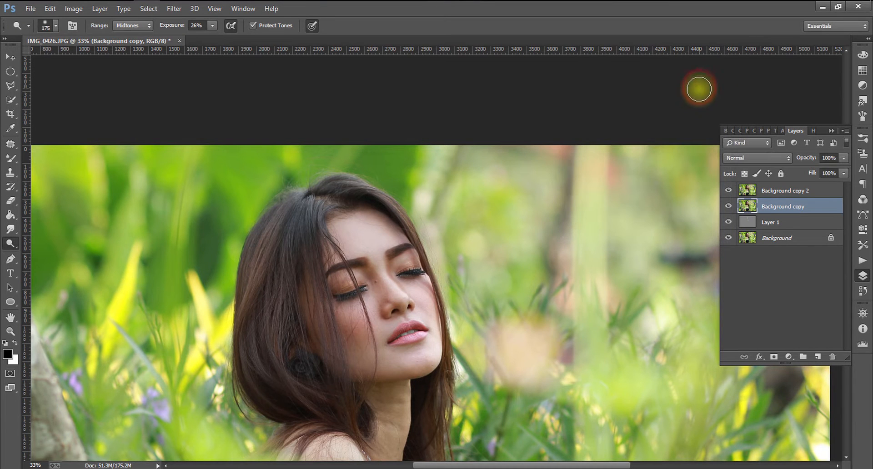
Apply the Background copy layer to Background copy 2 with Subtract blending in Apply Image, and set that layer's blend mode to Linear Light.
{"action": "left_click", "coordinate": [777, 191]}
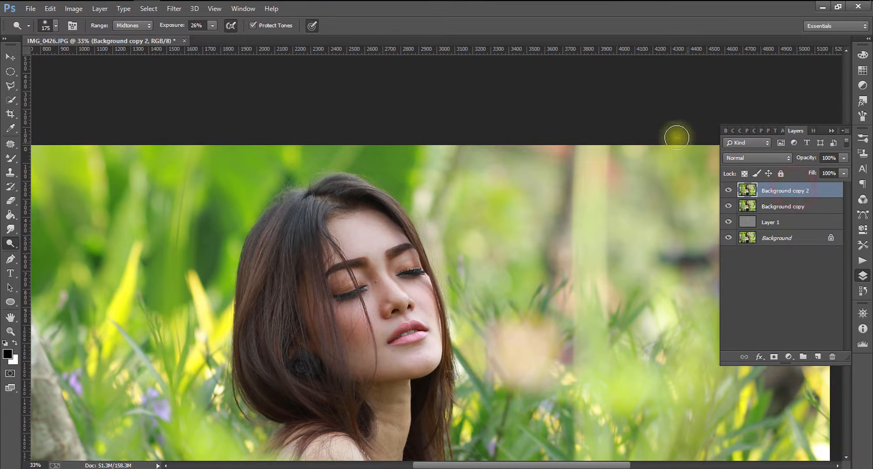
{"action": "left_click", "coordinate": [100, 10]}
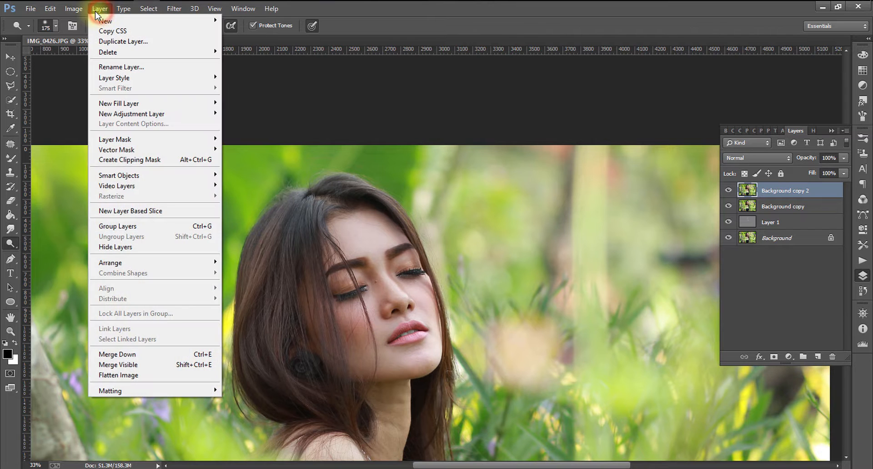
{"action": "mouse_move", "coordinate": [73, 8]}
{"action": "left_click", "coordinate": [90, 165]}
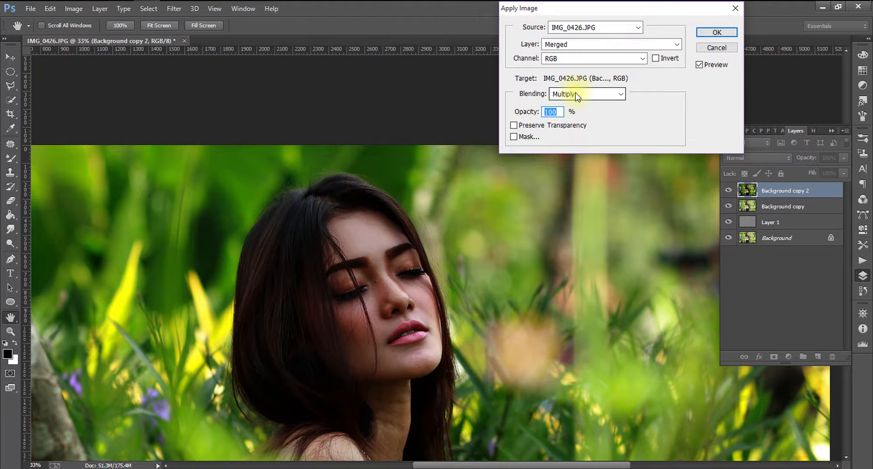
{"action": "left_click", "coordinate": [588, 45]}
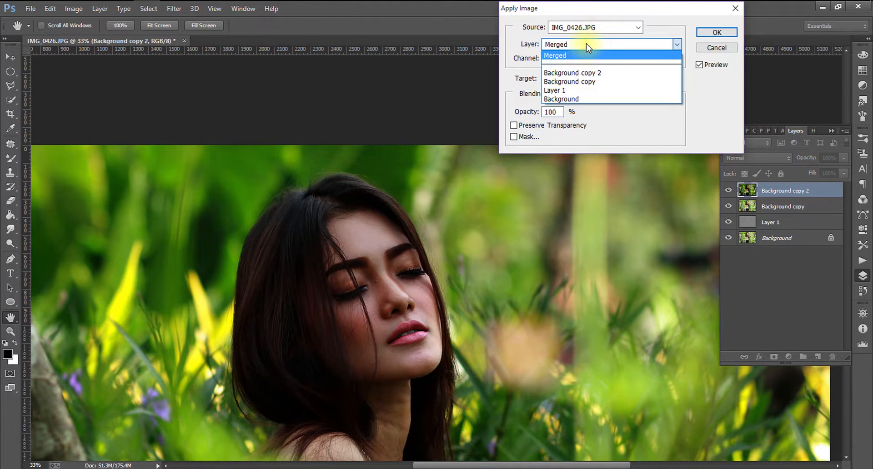
{"action": "left_click", "coordinate": [587, 81]}
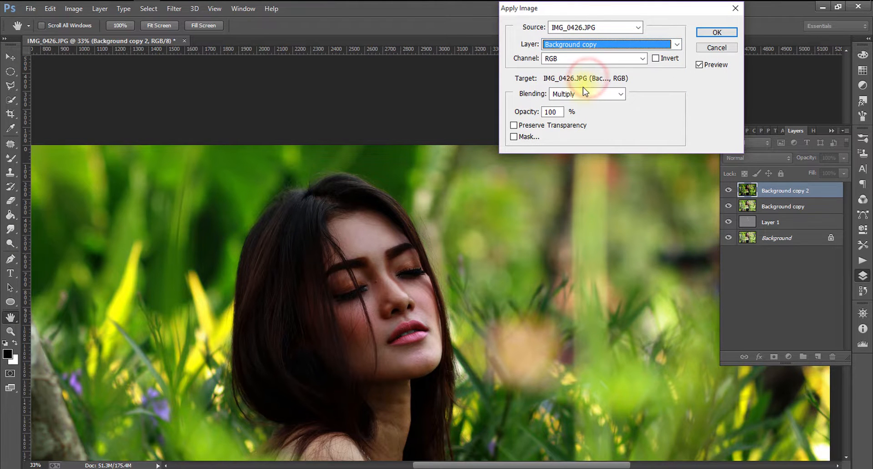
{"action": "left_click", "coordinate": [582, 94]}
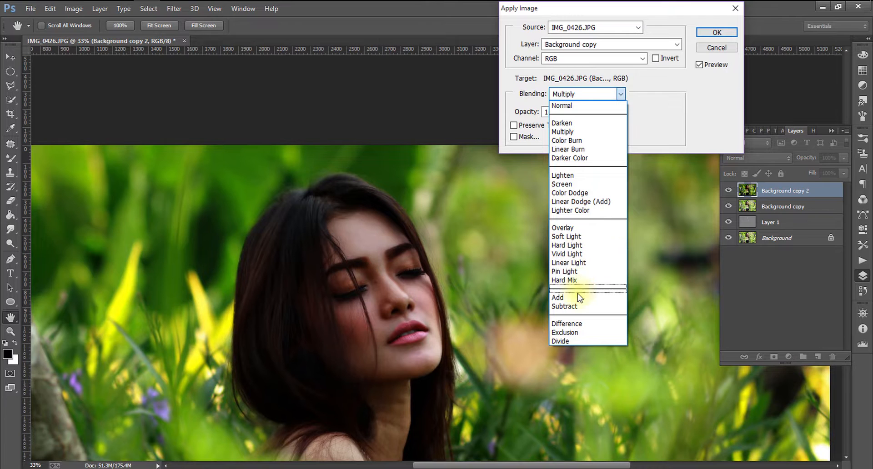
{"action": "left_click", "coordinate": [578, 307]}
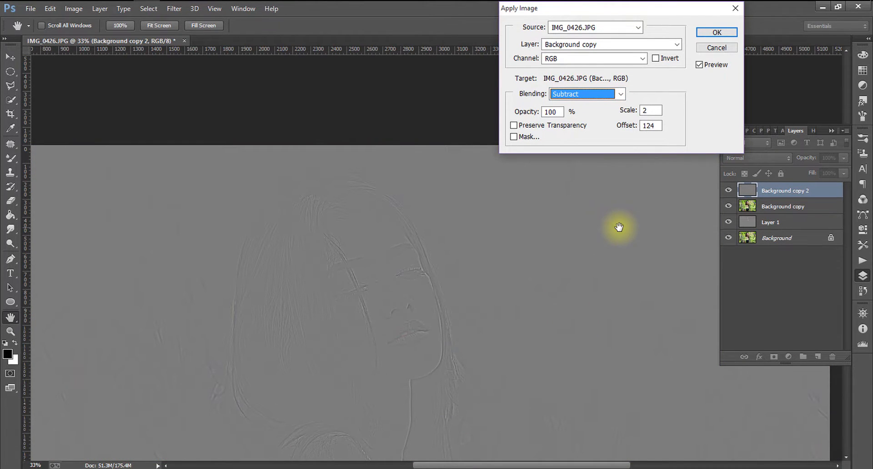
{"action": "left_click", "coordinate": [706, 31]}
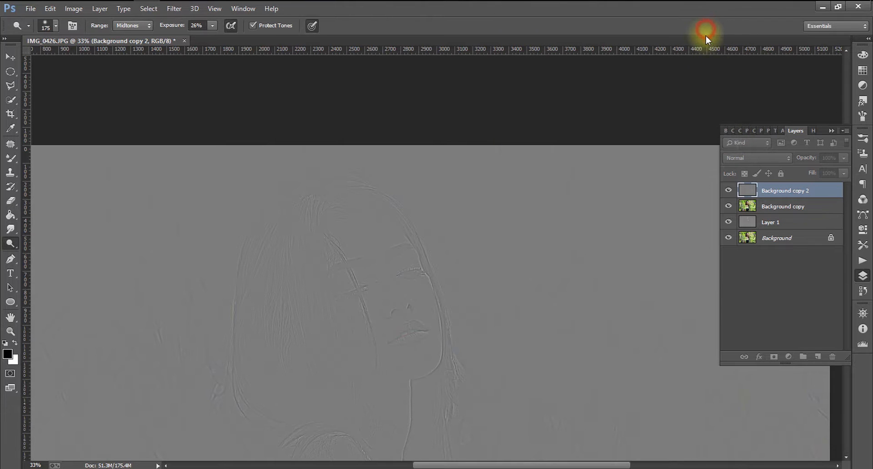
{"action": "left_click", "coordinate": [768, 158]}
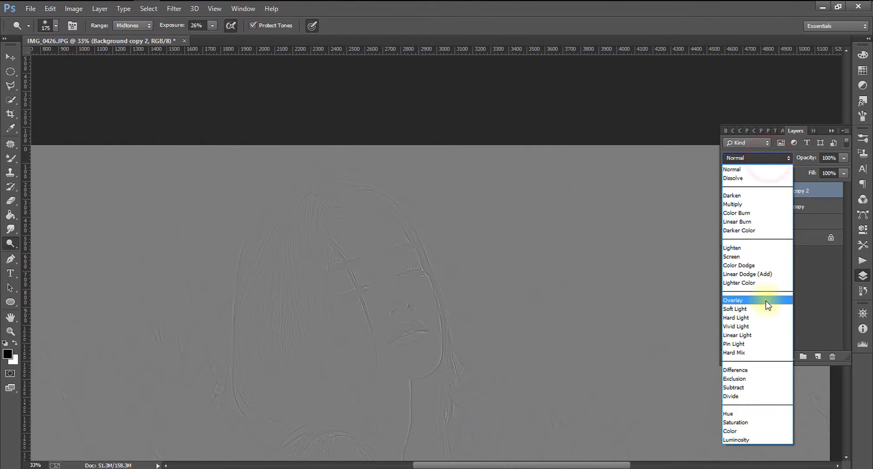
{"action": "left_click", "coordinate": [760, 336]}
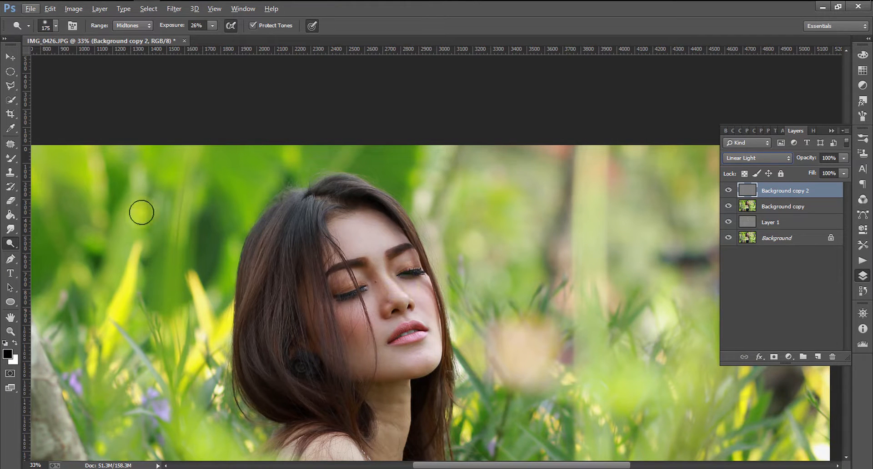
Switch to the Mixer Brush and duplicate the blurred Background copy layer beneath Background copy 2.
{"action": "left_click", "coordinate": [9, 159]}
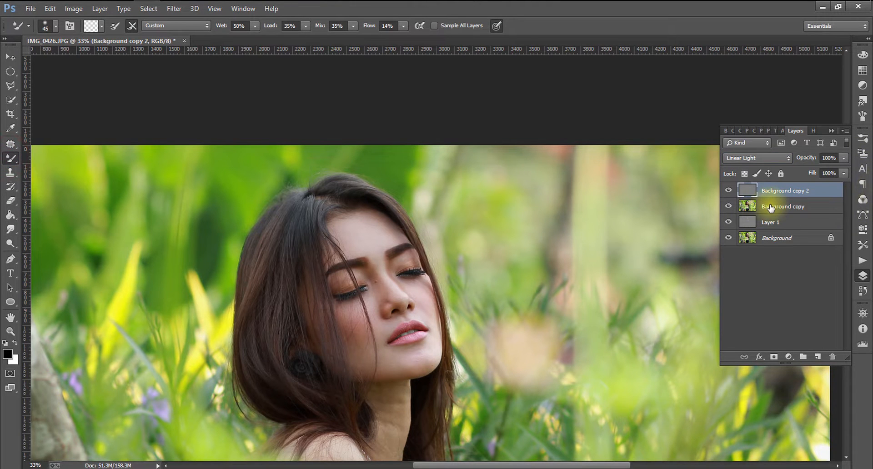
{"action": "left_click_drag", "start_coordinate": [769, 207], "coordinate": [822, 356]}
{"action": "scroll", "coordinate": [353, 235], "scroll_direction": "up", "scroll_amount": 8}
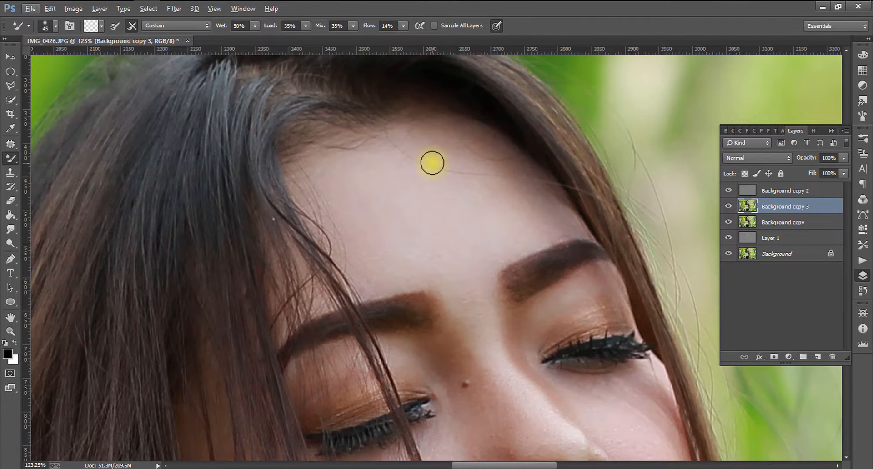
Enlarge the Mixer Brush and smooth the skin across the whole forehead on the duplicated blurred layer.
{"action": "key", "text": "bracketright"}
{"action": "key", "text": "bracketright"}
{"action": "key", "text": "bracketright"}
{"action": "key", "text": "bracketright"}
{"action": "mouse_move", "coordinate": [411, 163]}
{"action": "left_mouse_down"}
{"action": "mouse_move", "coordinate": [362, 182]}
{"action": "mouse_move", "coordinate": [505, 159]}
{"action": "left_mouse_up"}
{"action": "mouse_move", "coordinate": [447, 237]}
{"action": "left_mouse_down"}
{"action": "mouse_move", "coordinate": [482, 218]}
{"action": "mouse_move", "coordinate": [512, 183]}
{"action": "left_mouse_up"}
{"action": "left_click_drag", "start_coordinate": [479, 240], "coordinate": [561, 205]}
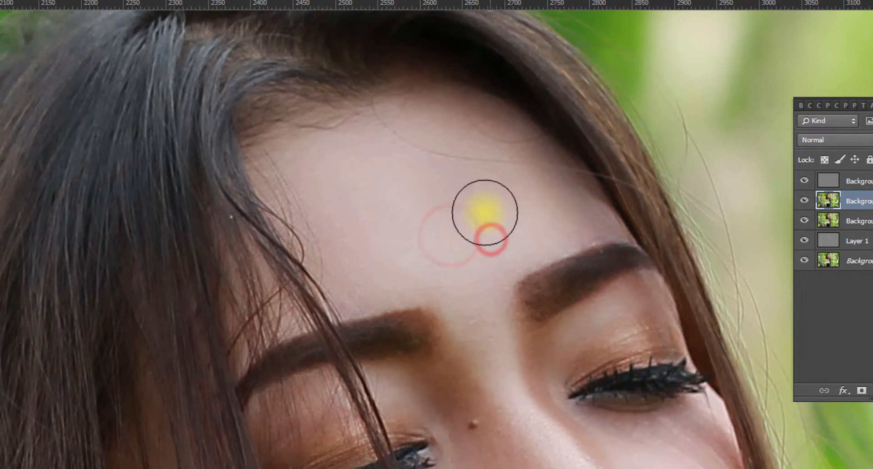
{"action": "left_click_drag", "start_coordinate": [484, 212], "coordinate": [522, 186]}
{"action": "left_click_drag", "start_coordinate": [450, 190], "coordinate": [475, 153]}
{"action": "left_click_drag", "start_coordinate": [343, 166], "coordinate": [324, 216]}
{"action": "left_click_drag", "start_coordinate": [376, 224], "coordinate": [339, 254]}
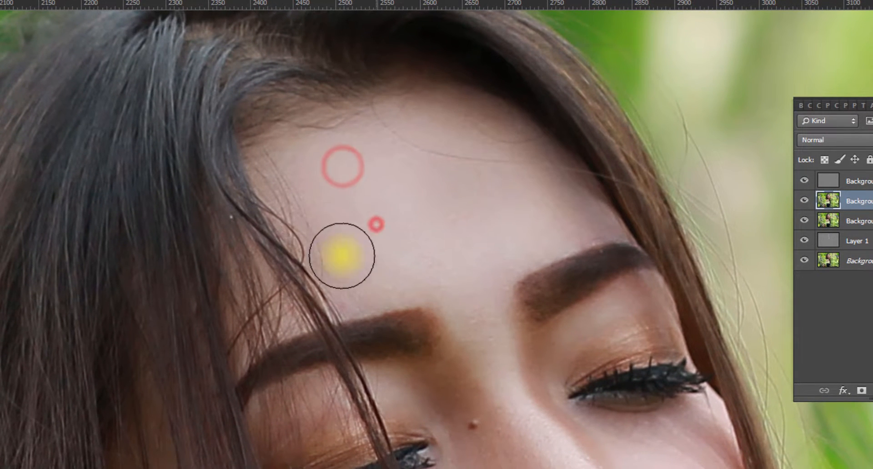
{"action": "mouse_move", "coordinate": [414, 261]}
{"action": "left_mouse_down"}
{"action": "mouse_move", "coordinate": [362, 281]}
{"action": "mouse_move", "coordinate": [407, 255]}
{"action": "mouse_move", "coordinate": [384, 269]}
{"action": "left_mouse_up"}
{"action": "left_click_drag", "start_coordinate": [403, 228], "coordinate": [358, 229]}
{"action": "left_click_drag", "start_coordinate": [397, 192], "coordinate": [288, 146]}
{"action": "left_click_drag", "start_coordinate": [400, 170], "coordinate": [314, 124]}
Blend the skin between the eyebrows, along the nose bridge and down the side of the nose.
{"action": "scroll", "coordinate": [487, 228], "scroll_direction": "down", "scroll_amount": 3}
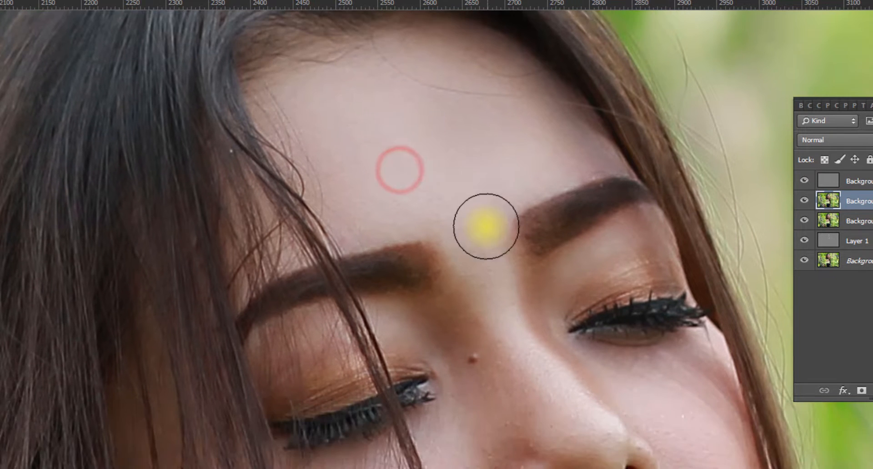
{"action": "left_click_drag", "start_coordinate": [466, 222], "coordinate": [477, 273]}
{"action": "mouse_move", "coordinate": [452, 195]}
{"action": "left_mouse_down"}
{"action": "mouse_move", "coordinate": [493, 302]}
{"action": "mouse_move", "coordinate": [565, 424]}
{"action": "left_mouse_up"}
{"action": "scroll", "coordinate": [537, 363], "scroll_direction": "down", "scroll_amount": 3}
{"action": "left_click_drag", "start_coordinate": [510, 264], "coordinate": [567, 350]}
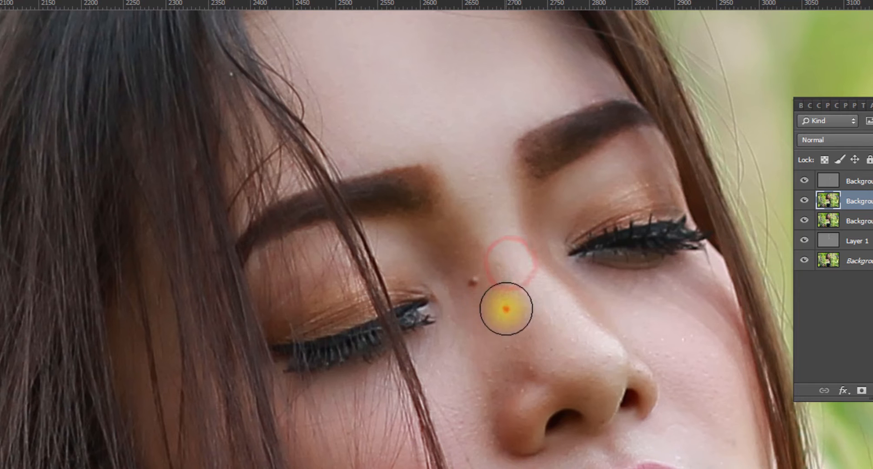
{"action": "mouse_move", "coordinate": [505, 307]}
{"action": "left_mouse_down"}
{"action": "mouse_move", "coordinate": [510, 355]}
{"action": "mouse_move", "coordinate": [488, 331]}
{"action": "mouse_move", "coordinate": [441, 361]}
{"action": "mouse_move", "coordinate": [452, 429]}
{"action": "mouse_move", "coordinate": [499, 341]}
{"action": "mouse_move", "coordinate": [456, 338]}
{"action": "mouse_move", "coordinate": [503, 370]}
{"action": "left_mouse_up"}
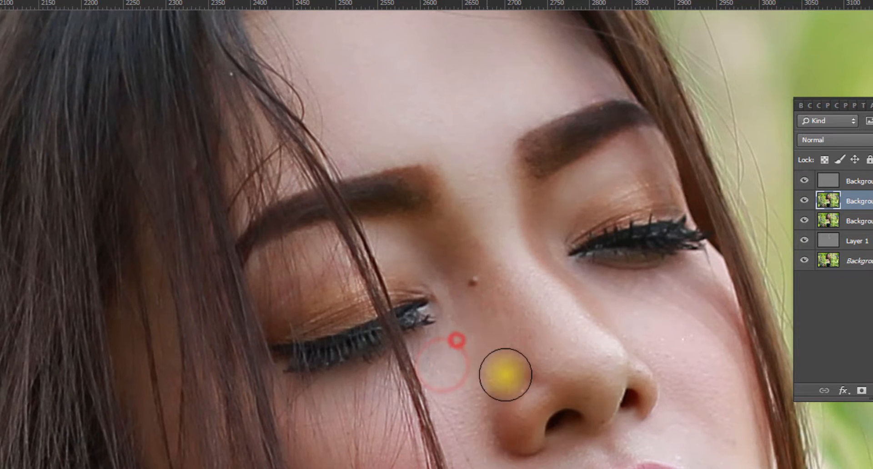
{"action": "mouse_move", "coordinate": [456, 341]}
{"action": "left_mouse_down"}
{"action": "mouse_move", "coordinate": [512, 356]}
{"action": "mouse_move", "coordinate": [498, 386]}
{"action": "mouse_move", "coordinate": [516, 427]}
{"action": "left_mouse_up"}
{"action": "mouse_move", "coordinate": [514, 409]}
{"action": "left_mouse_down"}
{"action": "mouse_move", "coordinate": [519, 425]}
{"action": "mouse_move", "coordinate": [528, 411]}
{"action": "mouse_move", "coordinate": [516, 424]}
{"action": "left_mouse_up"}
Reduce the Mixer Brush size and smooth the tip of the nose and the skin beside the nostril.
{"action": "key", "text": "bracketleft"}
{"action": "key", "text": "bracketleft"}
{"action": "left_click_drag", "start_coordinate": [523, 354], "coordinate": [555, 378]}
{"action": "left_click_drag", "start_coordinate": [549, 360], "coordinate": [572, 376]}
{"action": "left_click_drag", "start_coordinate": [458, 368], "coordinate": [457, 405]}
Enlarge the Mixer Brush and blend the cheek below the eye partly covered by hair.
{"action": "scroll", "coordinate": [426, 374], "scroll_direction": "down", "scroll_amount": 2}
{"action": "key", "text": "bracketright"}
{"action": "key", "text": "bracketright"}
{"action": "left_click", "coordinate": [345, 352]}
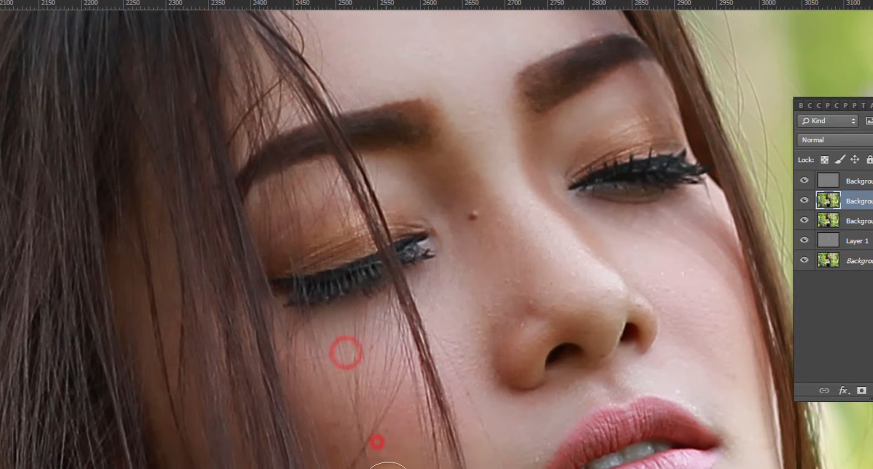
{"action": "left_click_drag", "start_coordinate": [376, 443], "coordinate": [354, 260]}
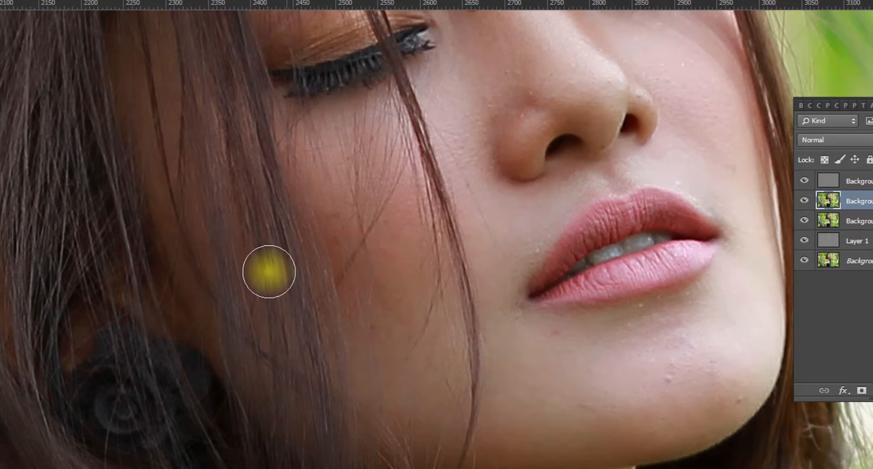
Reduce the Mixer Brush and smooth the cheek from beside the nose down past the corner of the mouth.
{"action": "key", "text": "bracketleft"}
{"action": "mouse_move", "coordinate": [472, 159]}
{"action": "left_mouse_down"}
{"action": "mouse_move", "coordinate": [462, 136]}
{"action": "mouse_move", "coordinate": [472, 105]}
{"action": "left_mouse_up"}
{"action": "mouse_move", "coordinate": [457, 89]}
{"action": "left_mouse_down"}
{"action": "mouse_move", "coordinate": [472, 95]}
{"action": "mouse_move", "coordinate": [494, 200]}
{"action": "left_mouse_up"}
{"action": "left_click_drag", "start_coordinate": [536, 224], "coordinate": [505, 304]}
{"action": "left_click_drag", "start_coordinate": [499, 319], "coordinate": [500, 355]}
Smooth the skin along the jaw below the corner of the mouth.
{"action": "left_click_drag", "start_coordinate": [522, 391], "coordinate": [517, 457]}
{"action": "left_click", "coordinate": [588, 381]}
{"action": "left_click_drag", "start_coordinate": [588, 381], "coordinate": [564, 423]}
{"action": "left_click_drag", "start_coordinate": [561, 417], "coordinate": [533, 432]}
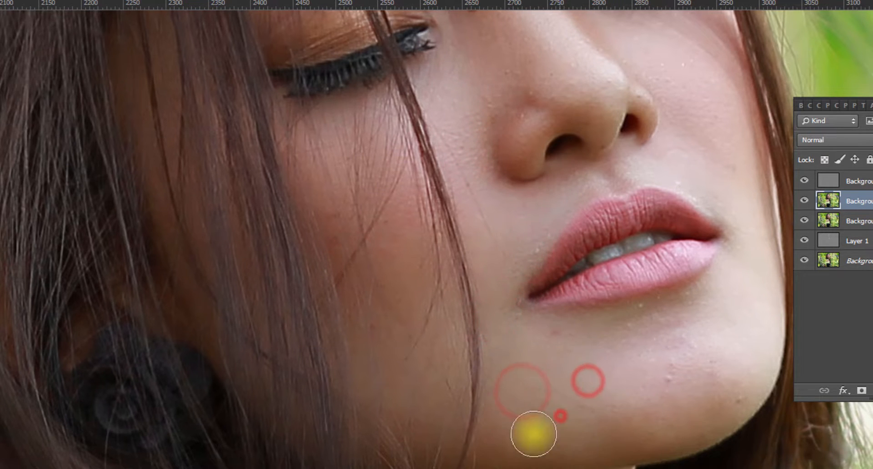
{"action": "left_click", "coordinate": [534, 421]}
Blend the highlights and uneven skin tones across the chin and its lower edge.
{"action": "mouse_move", "coordinate": [654, 369]}
{"action": "left_mouse_down"}
{"action": "mouse_move", "coordinate": [676, 352]}
{"action": "mouse_move", "coordinate": [719, 385]}
{"action": "left_mouse_up"}
{"action": "left_click", "coordinate": [676, 352]}
{"action": "mouse_move", "coordinate": [725, 371]}
{"action": "left_mouse_down"}
{"action": "mouse_move", "coordinate": [722, 417]}
{"action": "mouse_move", "coordinate": [737, 400]}
{"action": "left_mouse_up"}
{"action": "left_click_drag", "start_coordinate": [736, 389], "coordinate": [721, 402]}
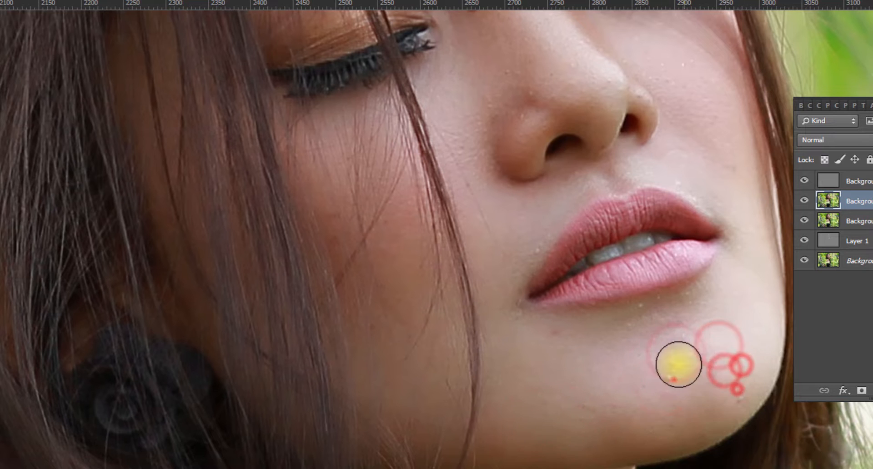
{"action": "left_click", "coordinate": [657, 429]}
{"action": "left_click", "coordinate": [662, 417]}
{"action": "mouse_move", "coordinate": [674, 378]}
{"action": "left_mouse_down"}
{"action": "mouse_move", "coordinate": [659, 423]}
{"action": "mouse_move", "coordinate": [627, 423]}
{"action": "left_mouse_up"}
{"action": "left_click_drag", "start_coordinate": [623, 415], "coordinate": [567, 429]}
Smooth the nose ridge and the skin on both upper eyelids.
{"action": "scroll", "coordinate": [732, 380], "scroll_direction": "up", "scroll_amount": 5}
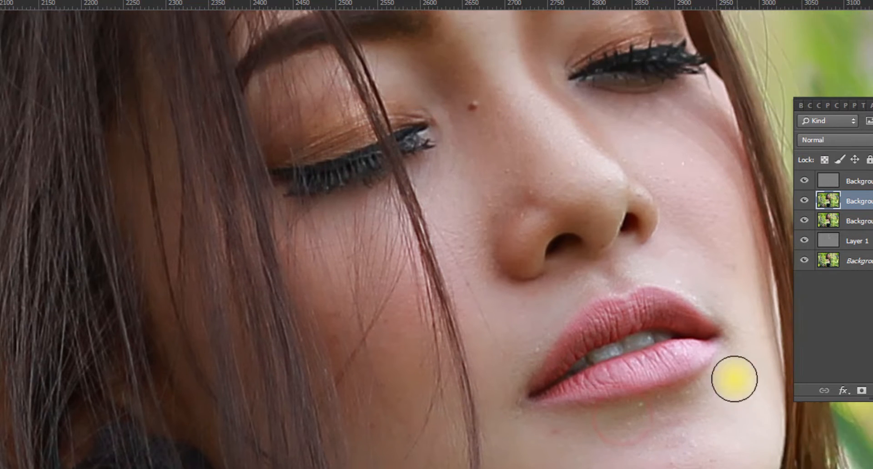
{"action": "left_click", "coordinate": [634, 212]}
{"action": "left_click_drag", "start_coordinate": [543, 162], "coordinate": [594, 236]}
{"action": "left_click", "coordinate": [565, 92]}
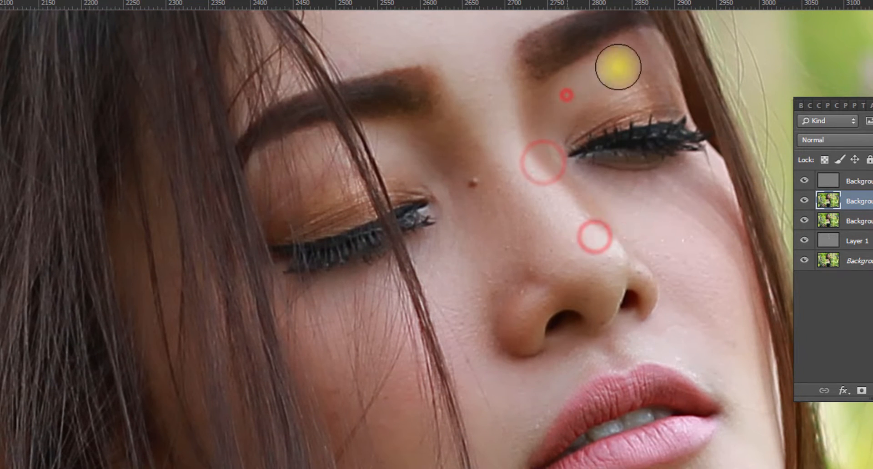
{"action": "left_click", "coordinate": [584, 103]}
{"action": "left_click", "coordinate": [339, 203]}
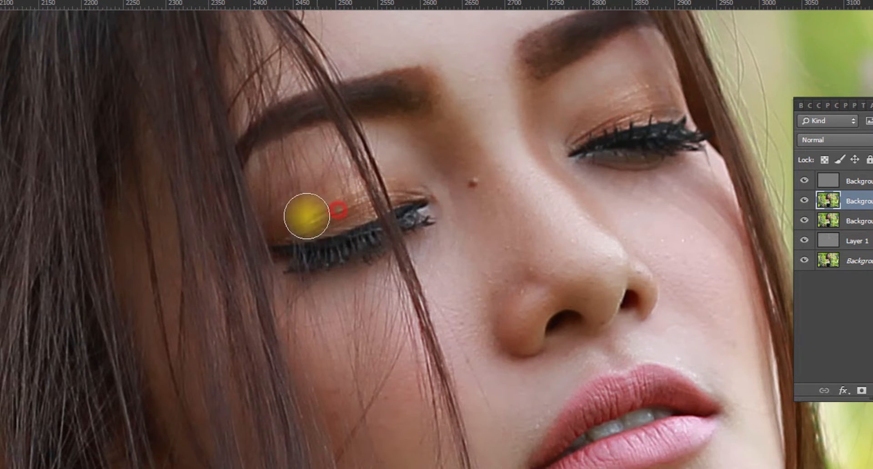
Blend the narrower cheek below the eye and the skin beside the outer corner of the lips.
{"action": "left_click", "coordinate": [673, 200]}
{"action": "scroll", "coordinate": [729, 364], "scroll_direction": "down", "scroll_amount": 4}
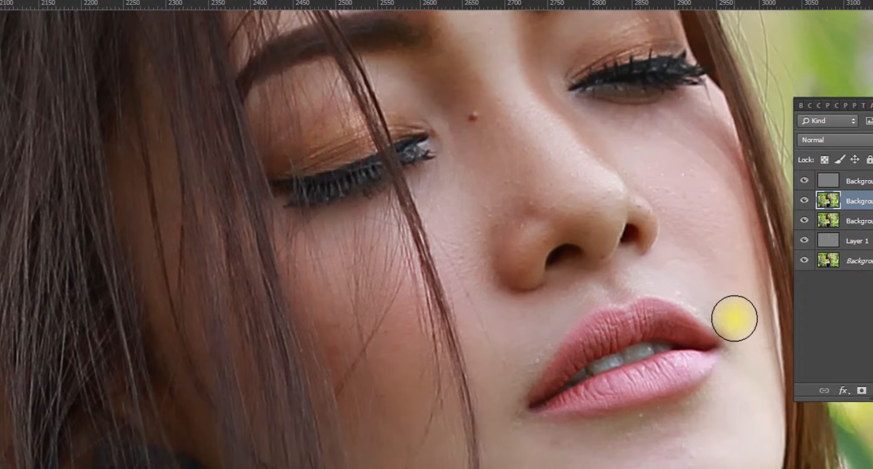
{"action": "left_click", "coordinate": [739, 338]}
{"action": "left_click", "coordinate": [717, 403]}
{"action": "left_click", "coordinate": [719, 429]}
Smooth the neck skin from beneath the jaw down to the necklace.
{"action": "scroll", "coordinate": [653, 284], "scroll_direction": "down", "scroll_amount": 10}
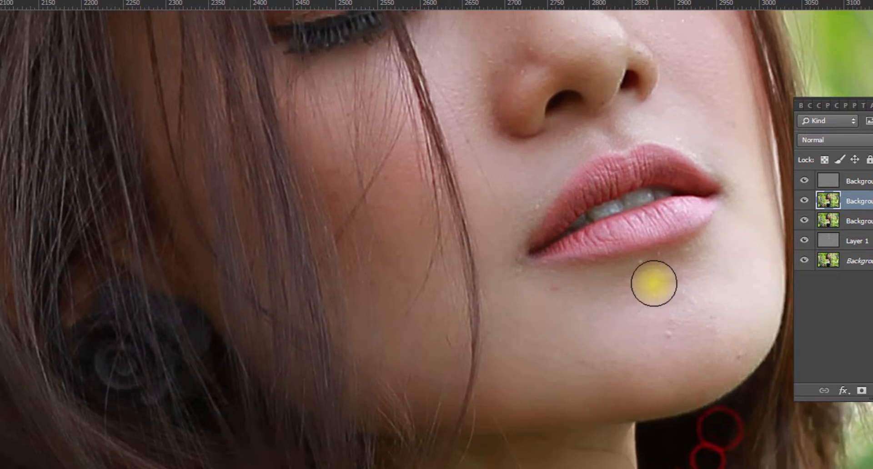
{"action": "left_click", "coordinate": [604, 253]}
{"action": "left_click", "coordinate": [611, 305]}
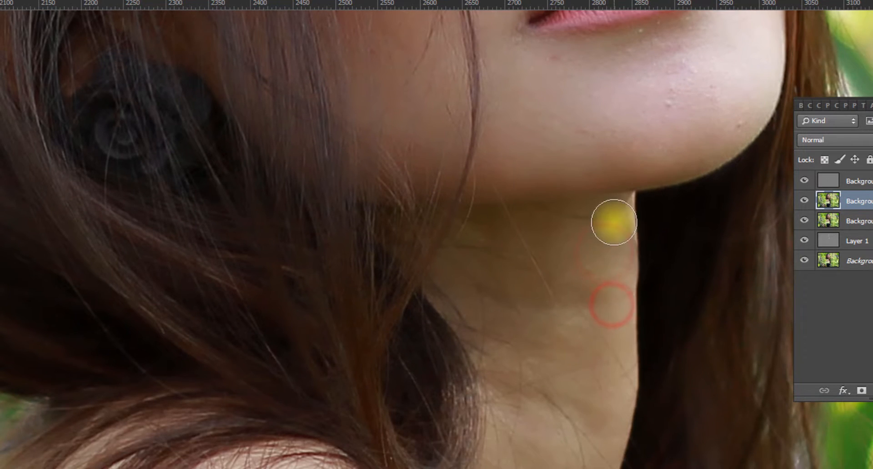
{"action": "scroll", "coordinate": [604, 209], "scroll_direction": "down", "scroll_amount": 5}
{"action": "left_click", "coordinate": [602, 224]}
{"action": "left_click", "coordinate": [526, 196]}
{"action": "left_click", "coordinate": [539, 331]}
{"action": "left_click", "coordinate": [538, 467]}
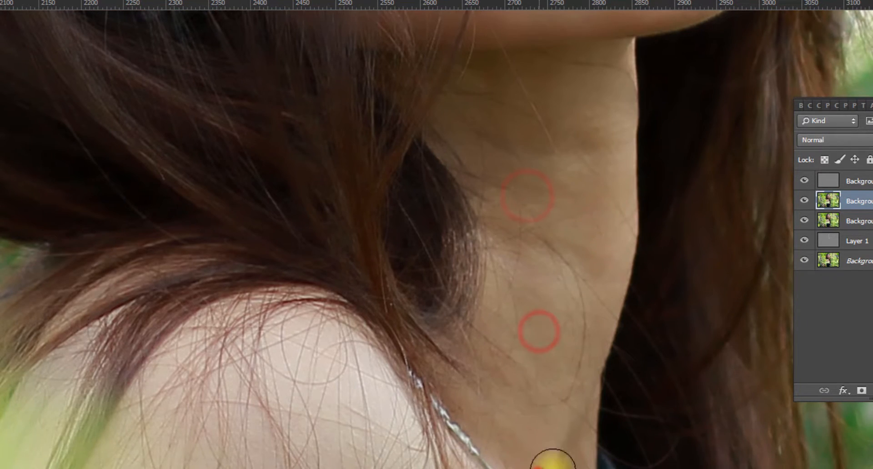
{"action": "left_click", "coordinate": [580, 454]}
Blend the shadowed upper part of the neck further, enlarging the Mixer Brush to 125 px.
{"action": "left_click", "coordinate": [597, 96]}
{"action": "left_click", "coordinate": [592, 143]}
{"action": "left_click", "coordinate": [571, 193]}
{"action": "left_click", "coordinate": [561, 228]}
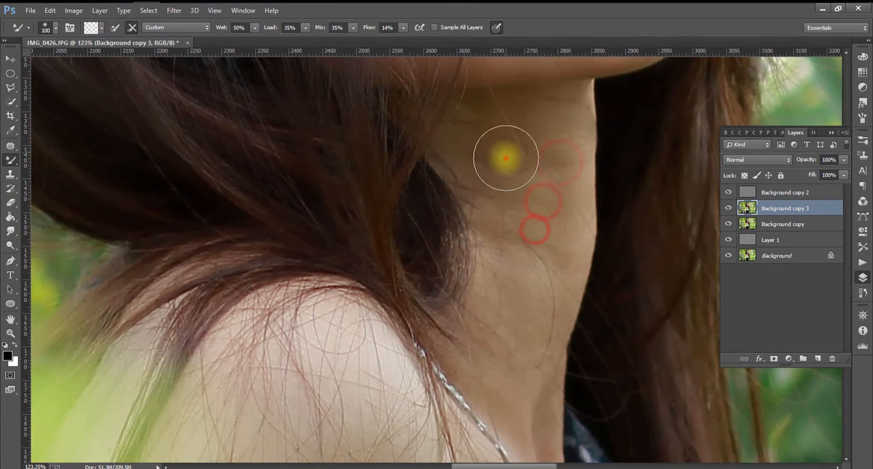
{"action": "left_click", "coordinate": [522, 135]}
{"action": "left_click", "coordinate": [584, 164]}
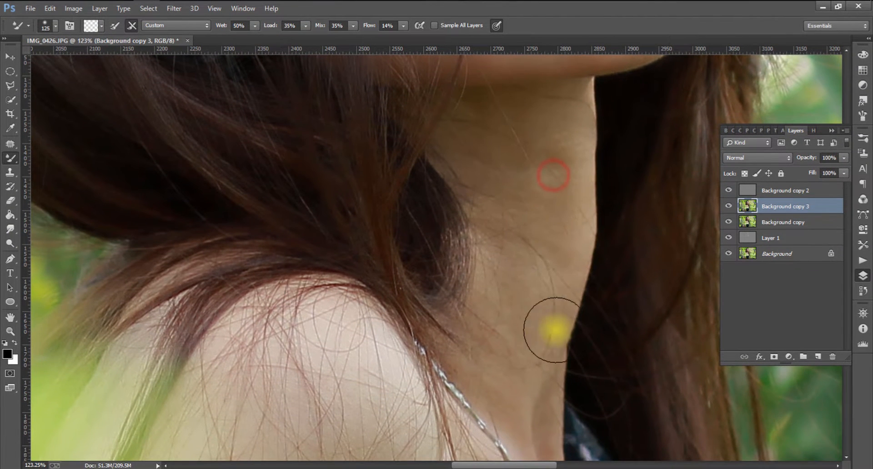
Duplicate the Background copy 2 detail layer and add an inverted, fully black layer mask to the copy.
{"action": "left_click", "coordinate": [803, 191]}
{"action": "left_click_drag", "start_coordinate": [804, 191], "coordinate": [817, 355]}
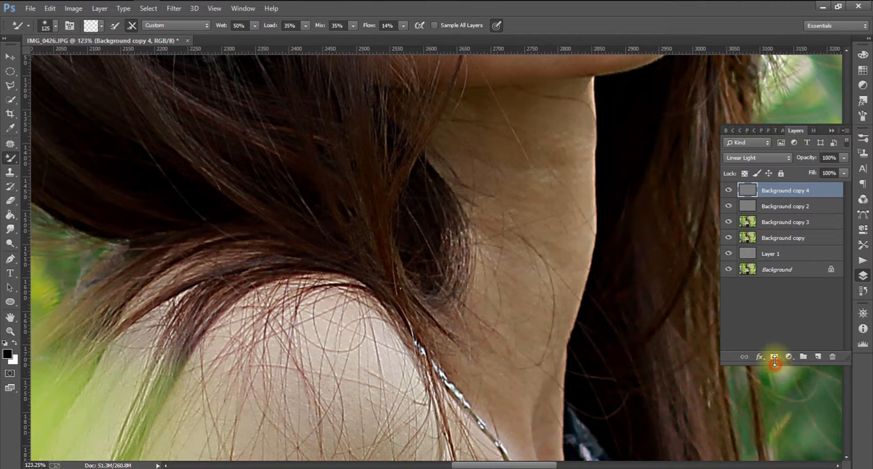
{"action": "key", "text": "ctrl+i"}
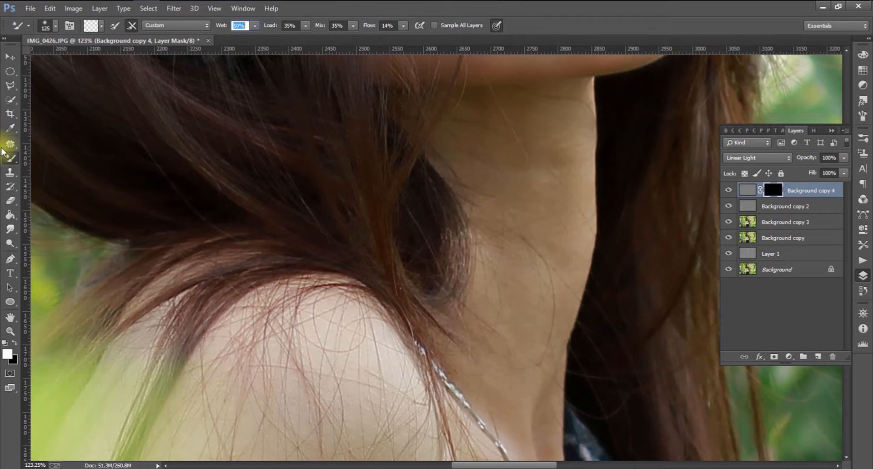
Paint white on the Background copy 4 mask with a 300 px Brush to restore detail in the long hair beside the neck.
{"action": "right_click", "coordinate": [10, 159]}
{"action": "scroll", "coordinate": [293, 177], "scroll_direction": "up", "scroll_amount": 10}
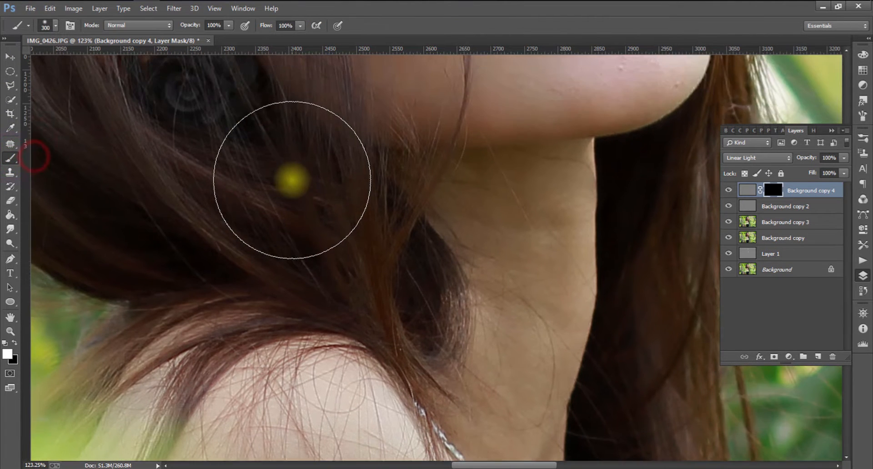
{"action": "scroll", "coordinate": [292, 175], "scroll_direction": "up", "scroll_amount": 8}
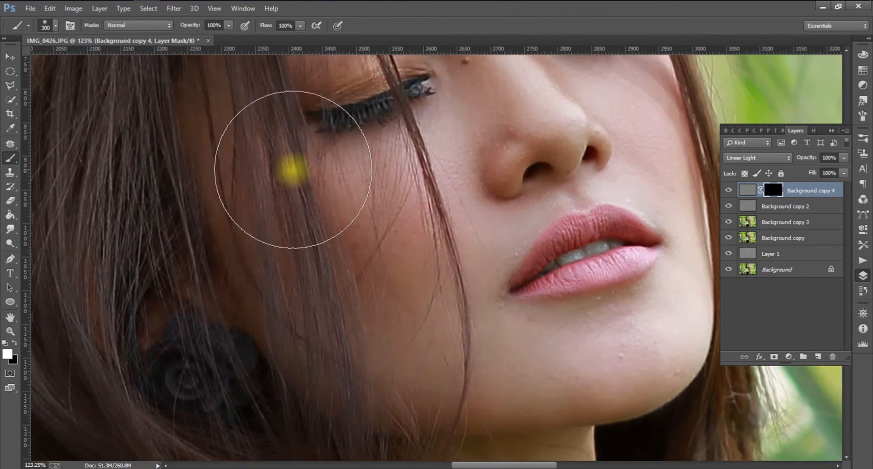
{"action": "scroll", "coordinate": [294, 166], "scroll_direction": "down", "scroll_amount": 10}
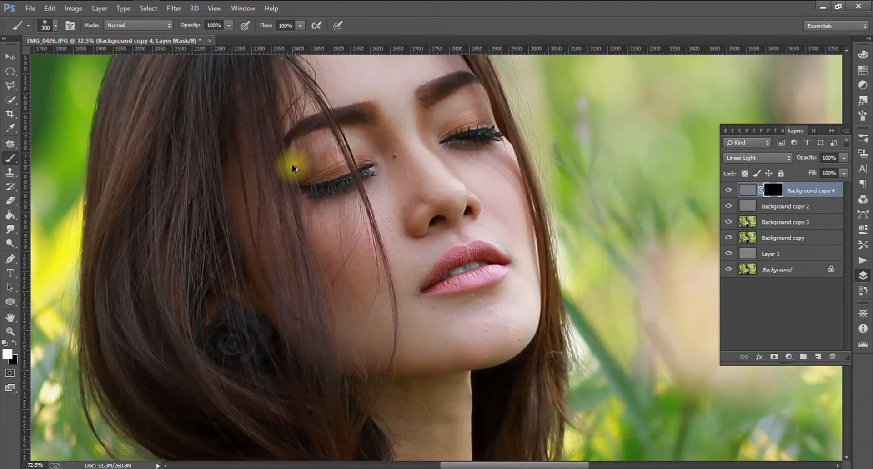
{"action": "scroll", "coordinate": [293, 168], "scroll_direction": "down", "scroll_amount": 1}
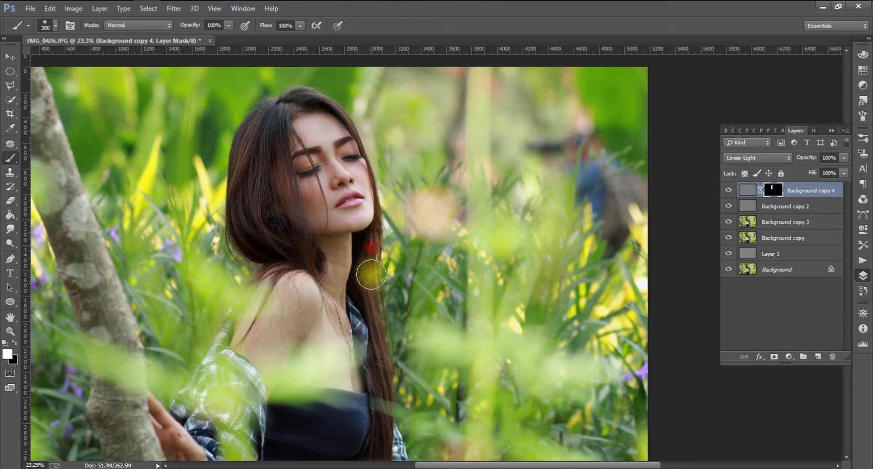
{"action": "left_click_drag", "start_coordinate": [372, 274], "coordinate": [375, 331]}
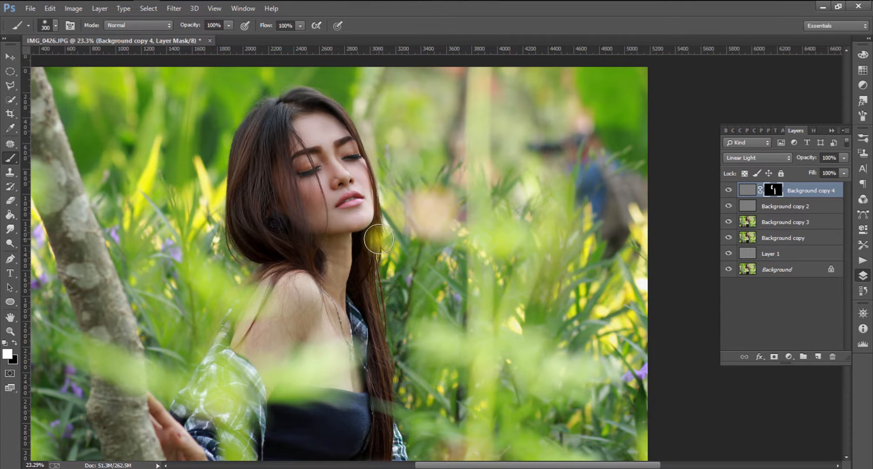
Reduce the brush to 175 px and reveal the hair edge along the outer side of the cheek and jaw on the mask.
{"action": "scroll", "coordinate": [379, 238], "scroll_direction": "up", "scroll_amount": 2}
{"action": "scroll", "coordinate": [380, 240], "scroll_direction": "up", "scroll_amount": 5}
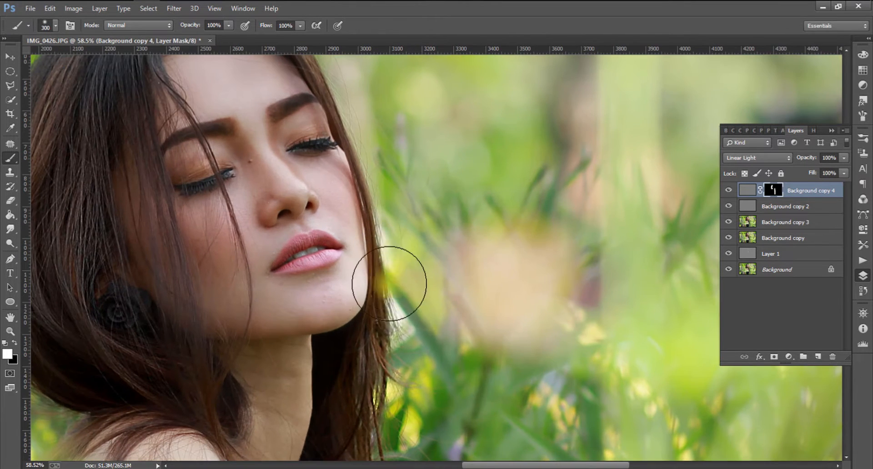
{"action": "key", "text": "bracketleft"}
{"action": "key", "text": "bracketleft"}
{"action": "left_click", "coordinate": [380, 376]}
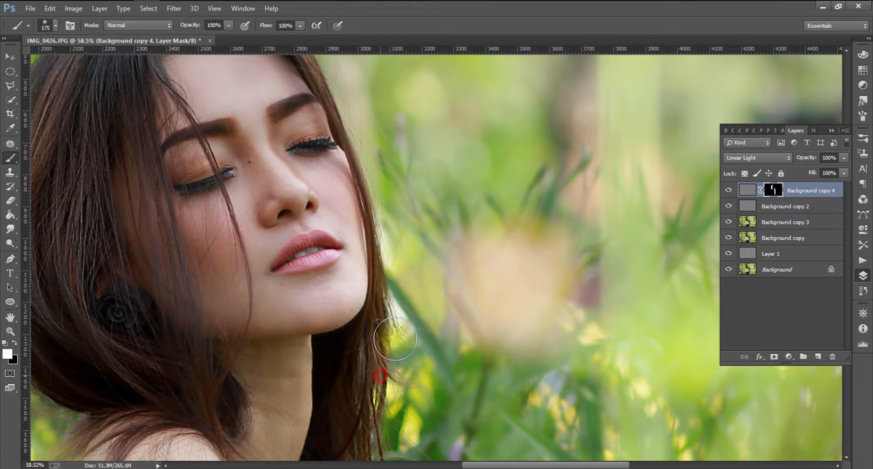
{"action": "left_click_drag", "start_coordinate": [384, 210], "coordinate": [368, 153]}
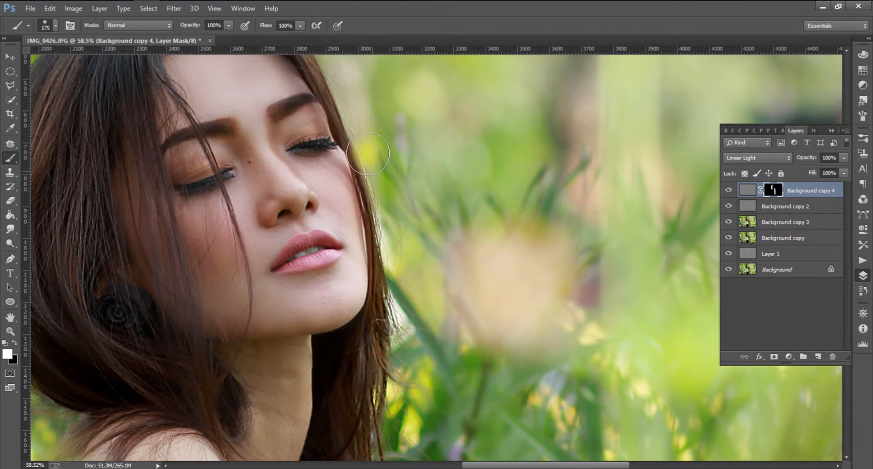
Reveal the hair detail from the temple over the crown and down the long hair on the other side of the head.
{"action": "scroll", "coordinate": [344, 136], "scroll_direction": "up", "scroll_amount": 4}
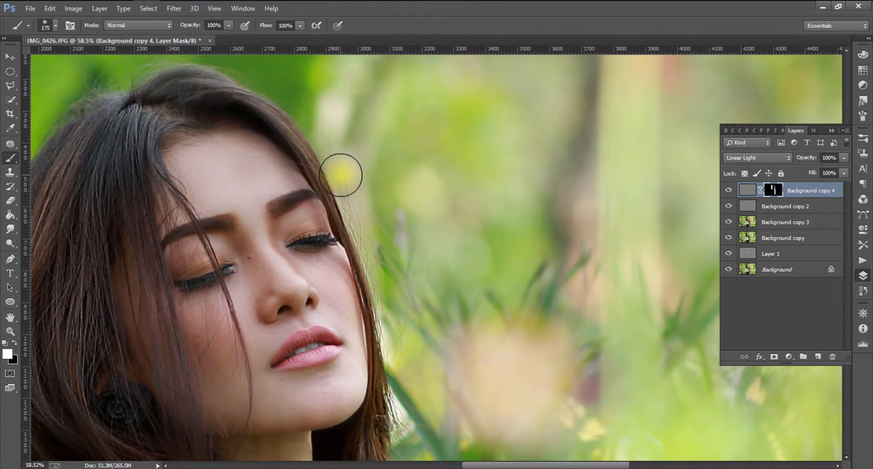
{"action": "left_click", "coordinate": [341, 175]}
{"action": "mouse_move", "coordinate": [230, 78]}
{"action": "left_mouse_down"}
{"action": "mouse_move", "coordinate": [154, 88]}
{"action": "mouse_move", "coordinate": [166, 91]}
{"action": "mouse_move", "coordinate": [109, 109]}
{"action": "mouse_move", "coordinate": [82, 139]}
{"action": "mouse_move", "coordinate": [53, 198]}
{"action": "mouse_move", "coordinate": [66, 257]}
{"action": "left_mouse_up"}
{"action": "scroll", "coordinate": [69, 254], "scroll_direction": "up", "scroll_amount": 2}
{"action": "scroll", "coordinate": [73, 253], "scroll_direction": "down", "scroll_amount": 2}
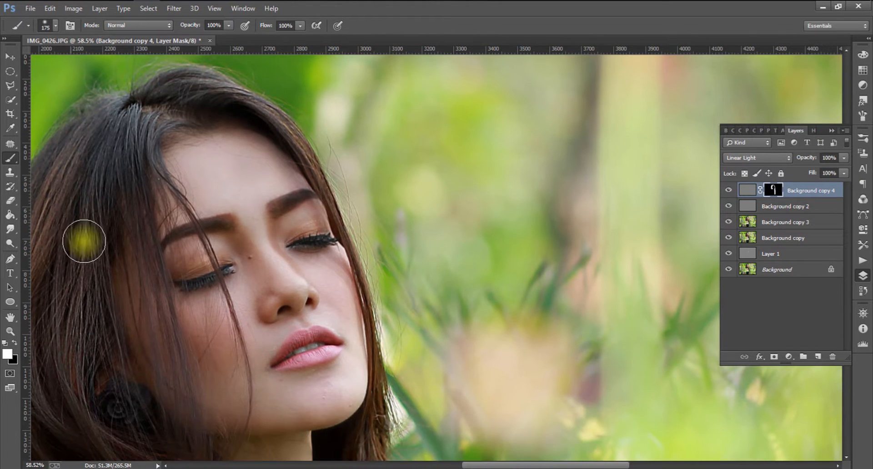
Reduce the brush to 60 px and reveal the eyebrow detail on the layer mask.
{"action": "key", "text": "["}
{"action": "key", "text": "["}
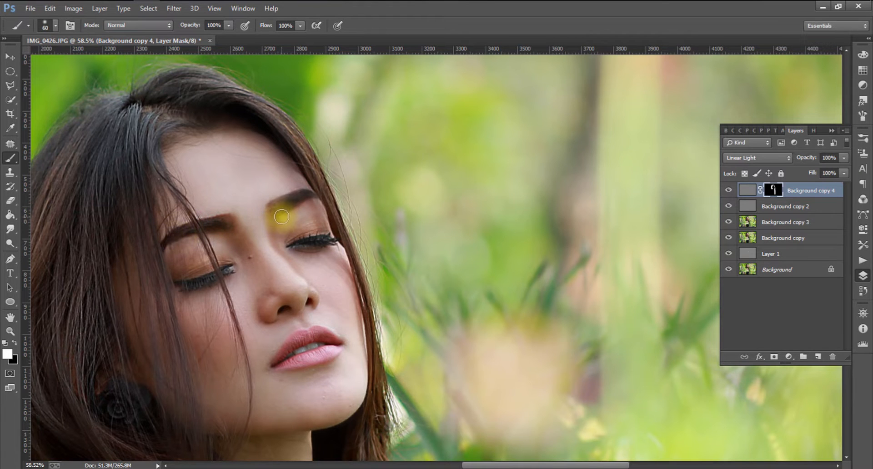
{"action": "left_click_drag", "start_coordinate": [303, 195], "coordinate": [244, 205]}
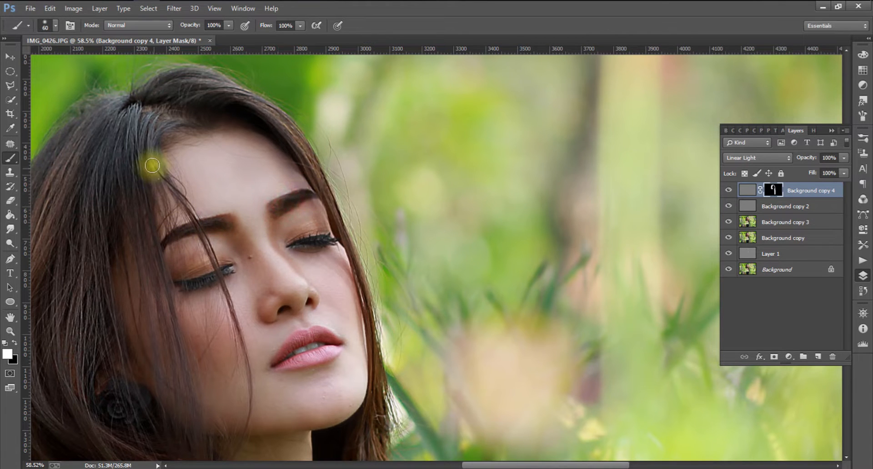
Reveal the loose hair strands falling across the face and beside the cheek on the mask, using brush sizes up to 80 px.
{"action": "mouse_move", "coordinate": [153, 166]}
{"action": "left_mouse_down"}
{"action": "mouse_move", "coordinate": [133, 227]}
{"action": "mouse_move", "coordinate": [152, 274]}
{"action": "mouse_move", "coordinate": [177, 415]}
{"action": "mouse_move", "coordinate": [184, 377]}
{"action": "mouse_move", "coordinate": [188, 438]}
{"action": "left_mouse_up"}
{"action": "key", "text": "]"}
{"action": "scroll", "coordinate": [187, 422], "scroll_direction": "down", "scroll_amount": 3}
{"action": "mouse_move", "coordinate": [172, 338]}
{"action": "left_mouse_down"}
{"action": "mouse_move", "coordinate": [173, 381]}
{"action": "mouse_move", "coordinate": [198, 425]}
{"action": "left_mouse_up"}
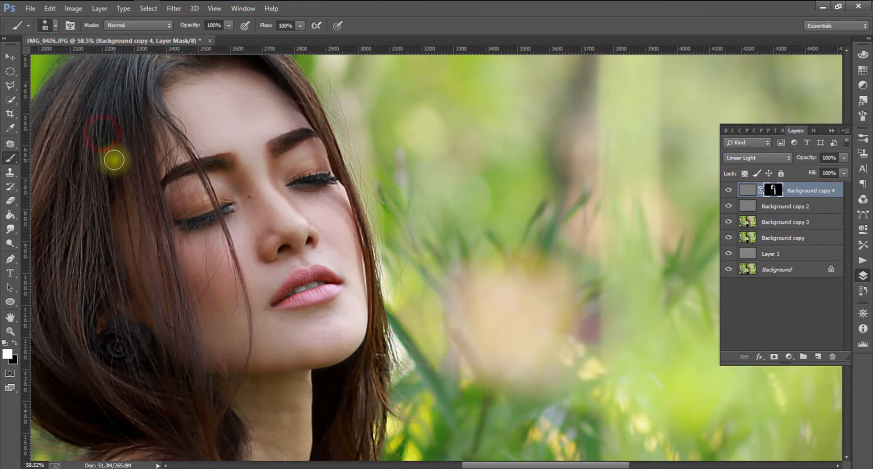
{"action": "left_click_drag", "start_coordinate": [123, 150], "coordinate": [141, 154]}
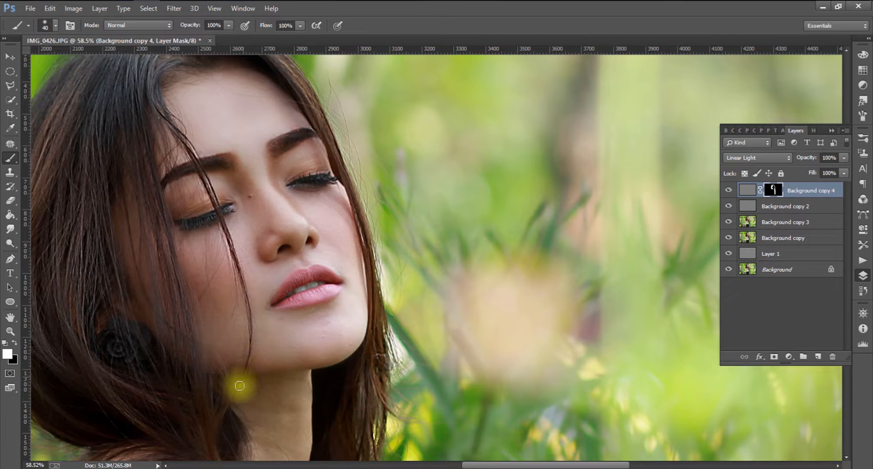
Select all layers above Background, from Background copy 4 through Layer 1, and merge them into one layer.
{"action": "left_click", "coordinate": [790, 207], "text": "ctrl"}
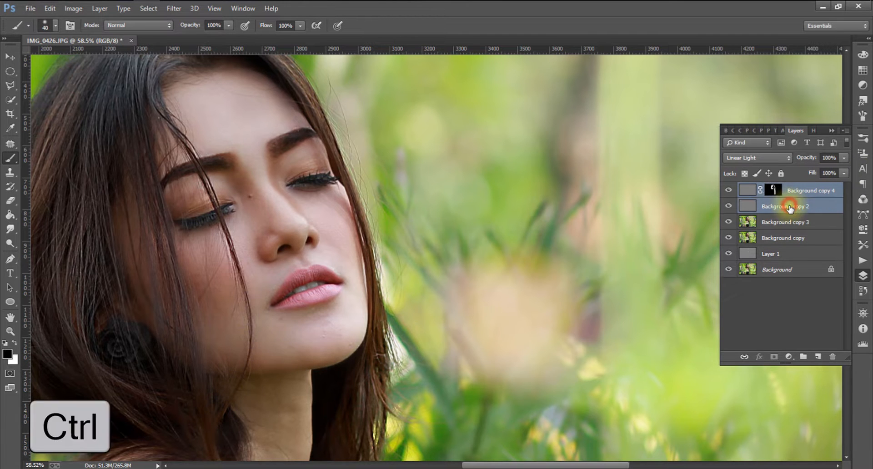
{"action": "left_click", "coordinate": [789, 237], "text": "ctrl"}
{"action": "right_click", "coordinate": [788, 253]}
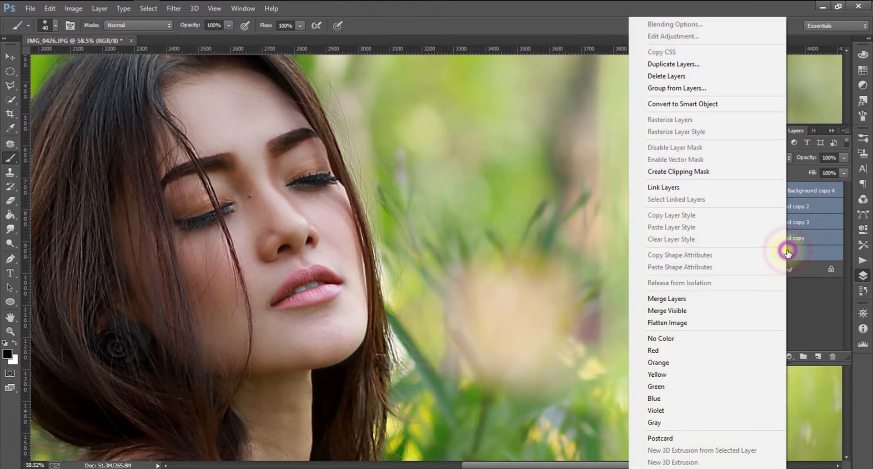
{"action": "left_click", "coordinate": [741, 294]}
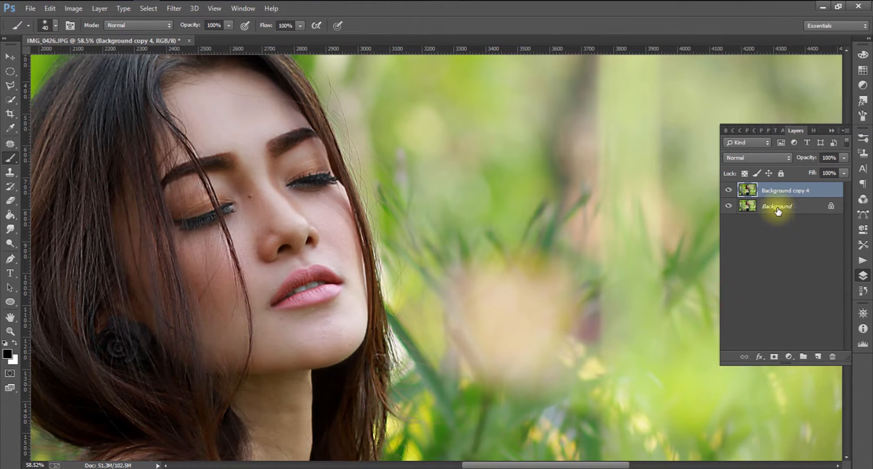
Duplicate the Background layer and merge the duplicate with Background copy 4.
{"action": "left_click_drag", "start_coordinate": [777, 212], "coordinate": [818, 358]}
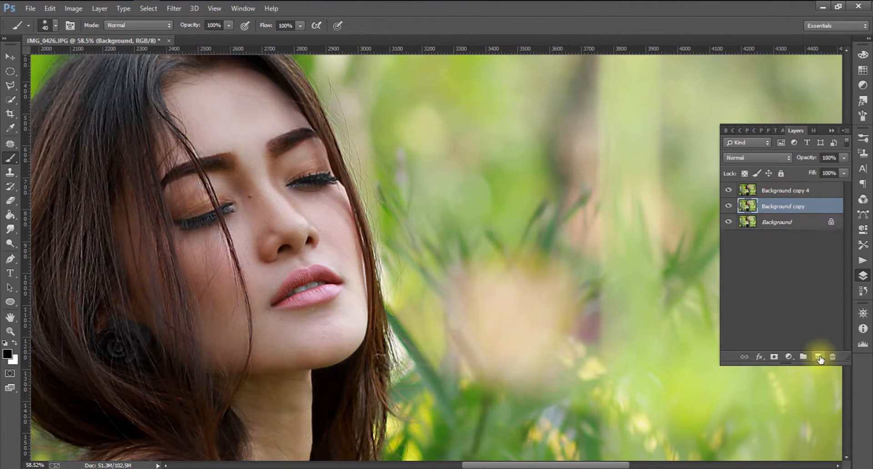
{"action": "left_click", "coordinate": [794, 196], "text": "ctrl"}
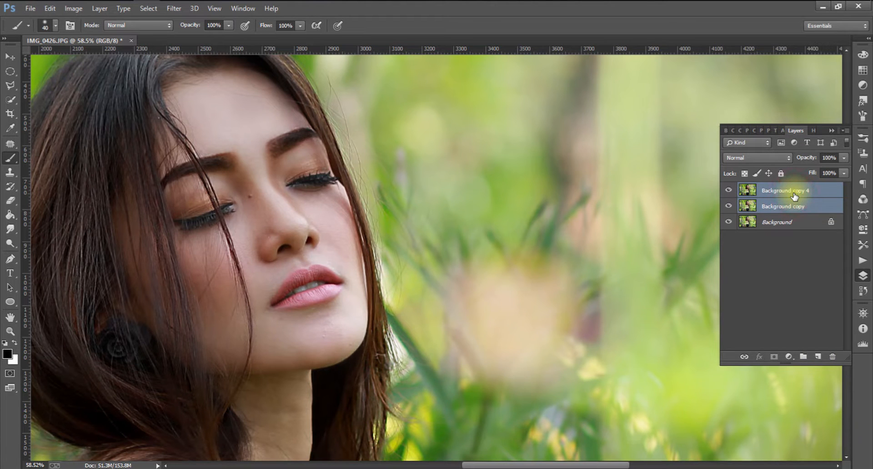
{"action": "right_click", "coordinate": [793, 196]}
{"action": "left_click", "coordinate": [690, 294]}
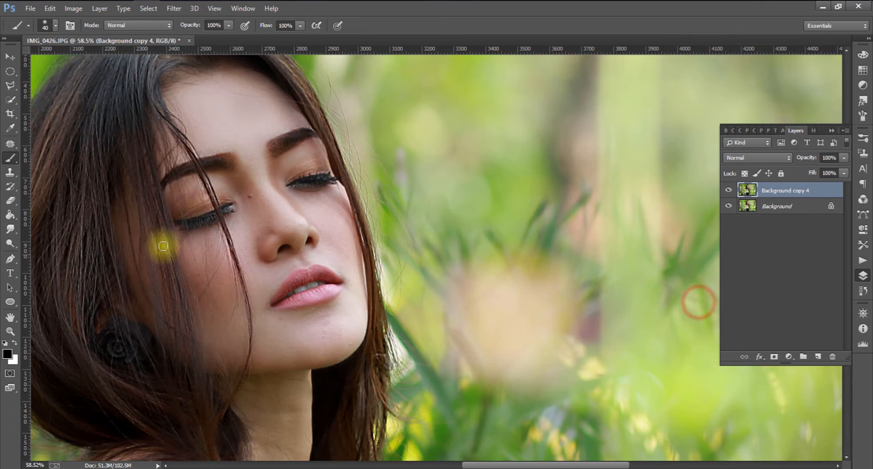
Remove the mole beside the bridge of the nose with the Patch tool, sampling clean skin nearby, and deselect.
{"action": "scroll", "coordinate": [182, 229], "scroll_direction": "up", "scroll_amount": 5}
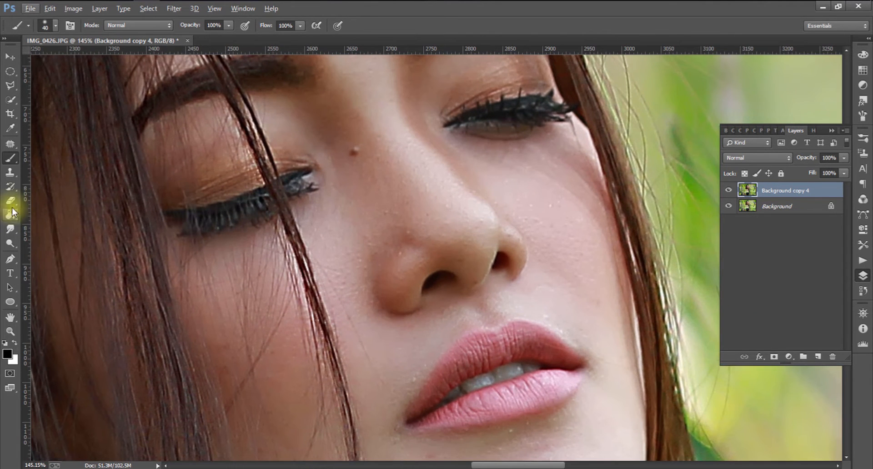
{"action": "left_click", "coordinate": [10, 144]}
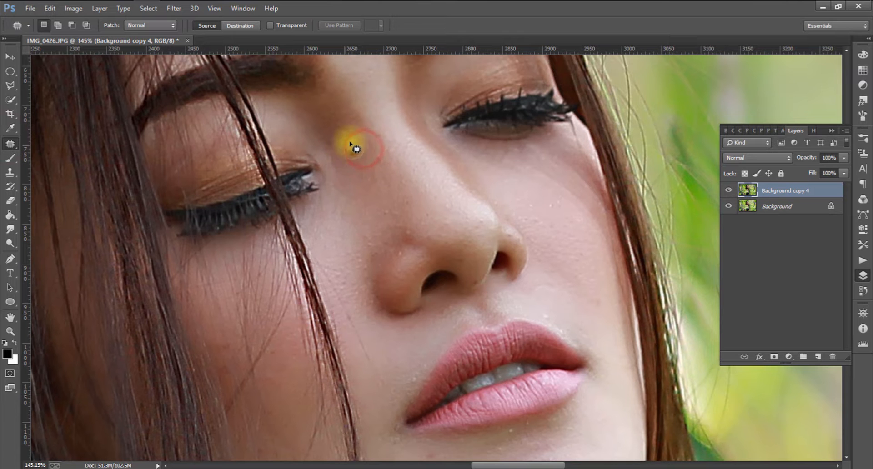
{"action": "left_click_drag", "start_coordinate": [367, 175], "coordinate": [372, 174]}
{"action": "key", "text": "ctrl+d"}
{"action": "scroll", "coordinate": [593, 221], "scroll_direction": "down", "scroll_amount": 2}
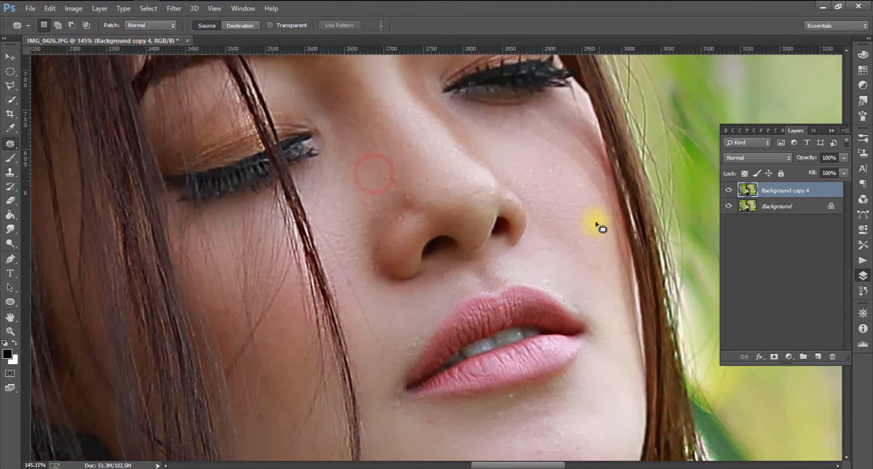
{"action": "scroll", "coordinate": [592, 213], "scroll_direction": "down", "scroll_amount": 5}
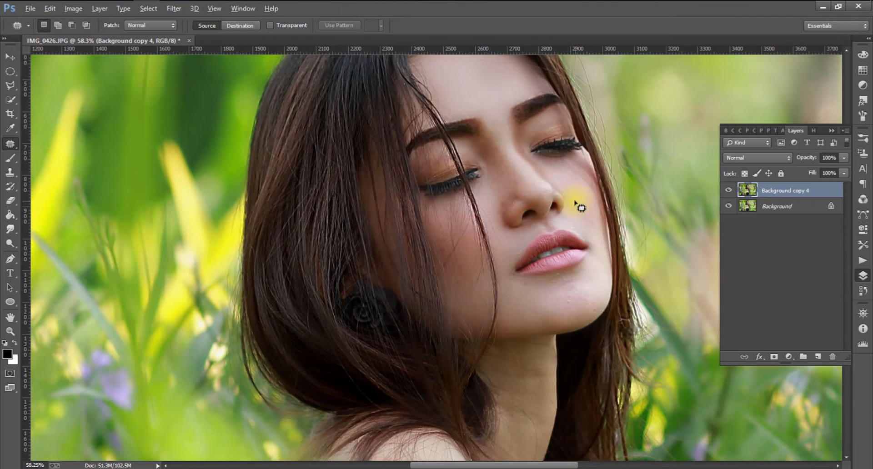
Smooth the forehead skin on Background copy 4 using the Mixer Brush at 150 px.
{"action": "scroll", "coordinate": [576, 191], "scroll_direction": "down", "scroll_amount": 2}
{"action": "scroll", "coordinate": [616, 129], "scroll_direction": "up", "scroll_amount": 5}
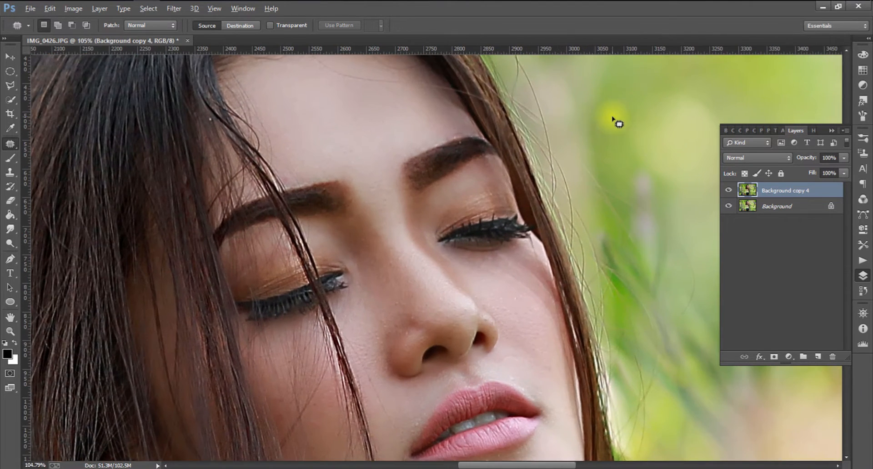
{"action": "scroll", "coordinate": [2, 133], "scroll_direction": "up", "scroll_amount": 1}
{"action": "left_click", "coordinate": [13, 161]}
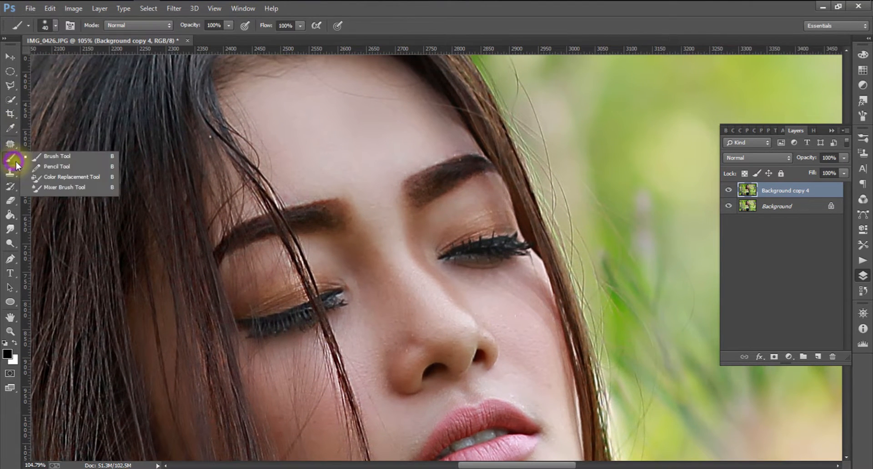
{"action": "left_click", "coordinate": [44, 190]}
{"action": "scroll", "coordinate": [282, 159], "scroll_direction": "up", "scroll_amount": 3}
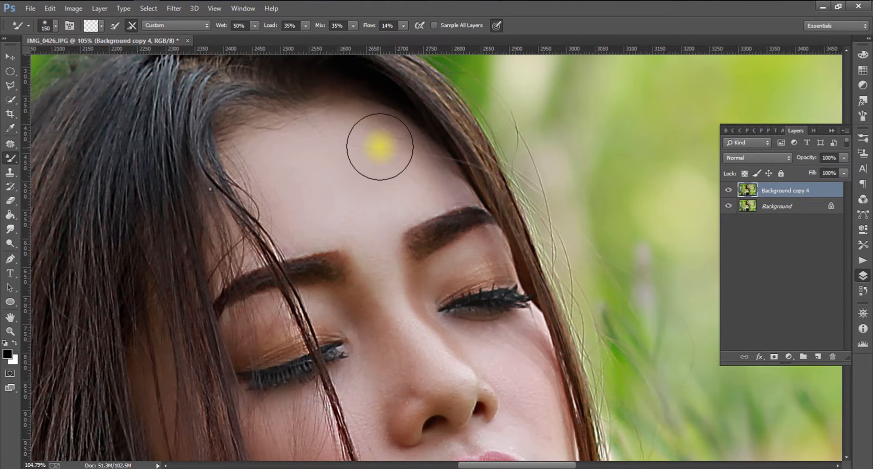
{"action": "left_click", "coordinate": [296, 179]}
{"action": "left_click", "coordinate": [301, 213]}
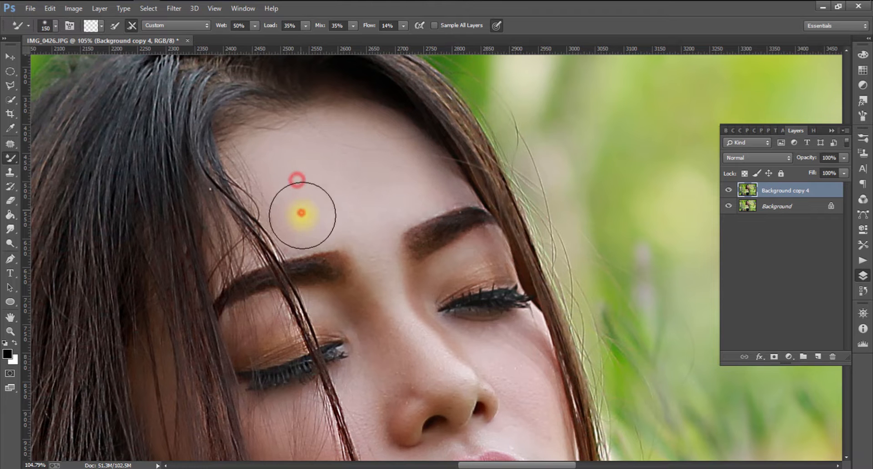
{"action": "left_click", "coordinate": [332, 192]}
Blend the skin from the bridge to the tip of the nose with a much smaller Mixer Brush.
{"action": "scroll", "coordinate": [364, 220], "scroll_direction": "down", "scroll_amount": 7}
{"action": "key", "text": "bracketleft"}
{"action": "key", "text": "bracketleft"}
{"action": "key", "text": "bracketleft"}
{"action": "key", "text": "bracketleft"}
{"action": "mouse_move", "coordinate": [395, 230]}
{"action": "left_mouse_down"}
{"action": "mouse_move", "coordinate": [390, 255]}
{"action": "mouse_move", "coordinate": [393, 215]}
{"action": "mouse_move", "coordinate": [410, 212]}
{"action": "mouse_move", "coordinate": [470, 304]}
{"action": "left_mouse_up"}
{"action": "key", "text": "bracketleft"}
{"action": "key", "text": "bracketleft"}
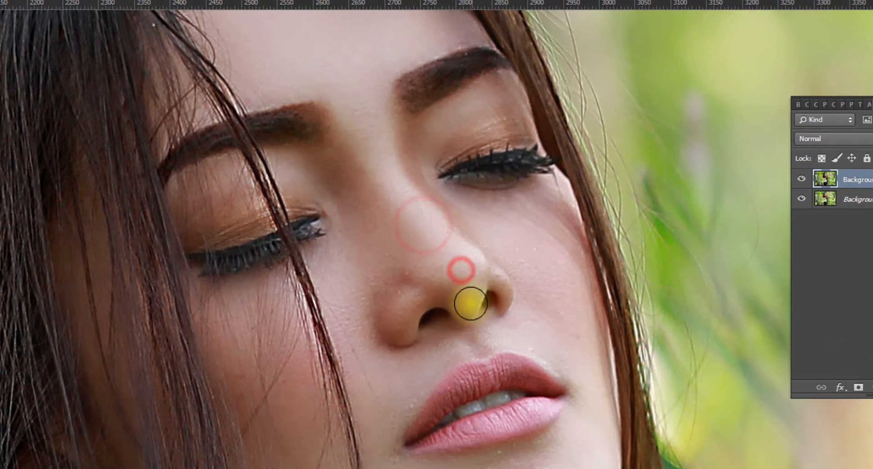
Smooth the nostril wing and the side of the nose on the side nearer the loose hair strand.
{"action": "left_click_drag", "start_coordinate": [402, 298], "coordinate": [398, 332]}
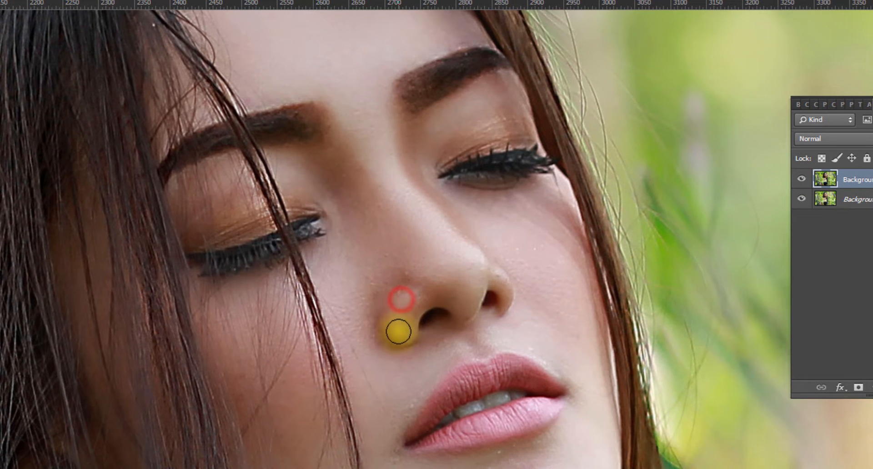
{"action": "left_click_drag", "start_coordinate": [391, 276], "coordinate": [373, 297]}
{"action": "left_click_drag", "start_coordinate": [384, 255], "coordinate": [374, 238]}
{"action": "left_click_drag", "start_coordinate": [386, 250], "coordinate": [392, 257]}
Enlarge the Mixer Brush slightly and blend the inner brow area and the eyelid crossed by the hair strand.
{"action": "key", "text": "bracketright"}
{"action": "left_click", "coordinate": [370, 195]}
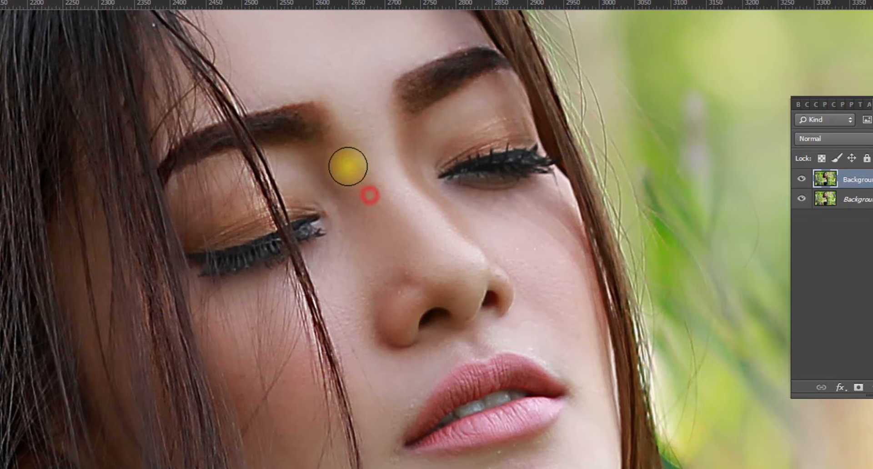
{"action": "left_click", "coordinate": [337, 192]}
{"action": "left_click", "coordinate": [294, 193]}
{"action": "left_click", "coordinate": [235, 208]}
{"action": "left_click_drag", "start_coordinate": [226, 222], "coordinate": [228, 223]}
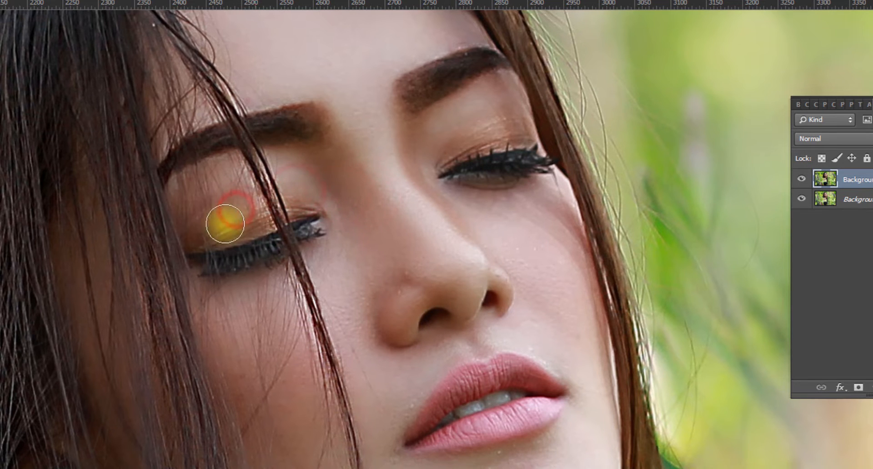
{"action": "mouse_move", "coordinate": [213, 194]}
{"action": "left_mouse_down"}
{"action": "mouse_move", "coordinate": [217, 218]}
{"action": "mouse_move", "coordinate": [206, 230]}
{"action": "left_mouse_up"}
{"action": "left_click", "coordinate": [210, 211]}
Blend the cheek skin beside the nostril and the side of the nose up toward its tip.
{"action": "scroll", "coordinate": [298, 249], "scroll_direction": "down", "scroll_amount": 3}
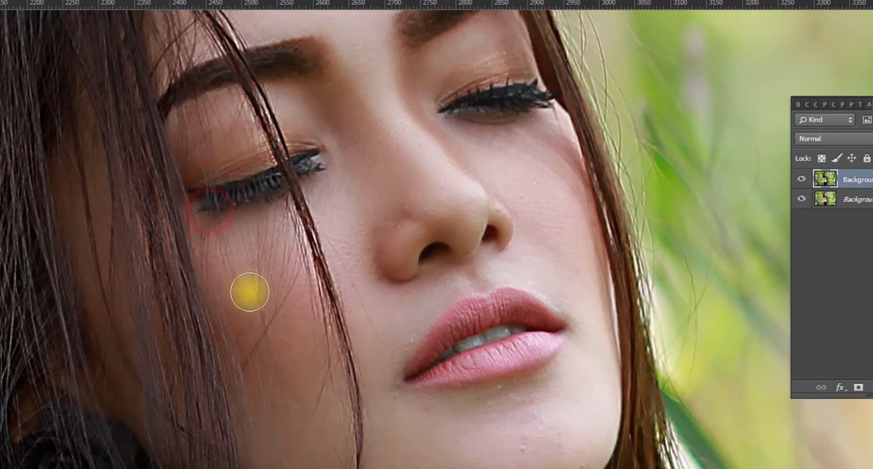
{"action": "left_click_drag", "start_coordinate": [347, 244], "coordinate": [347, 276]}
{"action": "left_click", "coordinate": [359, 221]}
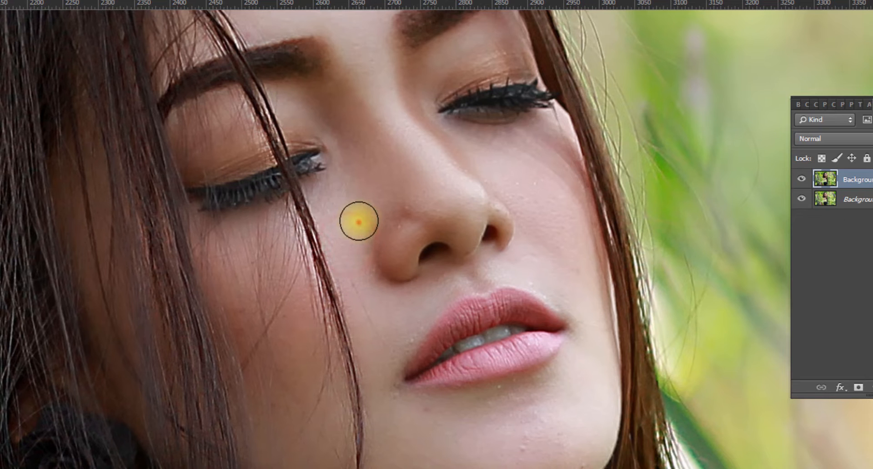
{"action": "left_click_drag", "start_coordinate": [377, 181], "coordinate": [395, 210]}
{"action": "left_click_drag", "start_coordinate": [393, 204], "coordinate": [440, 221]}
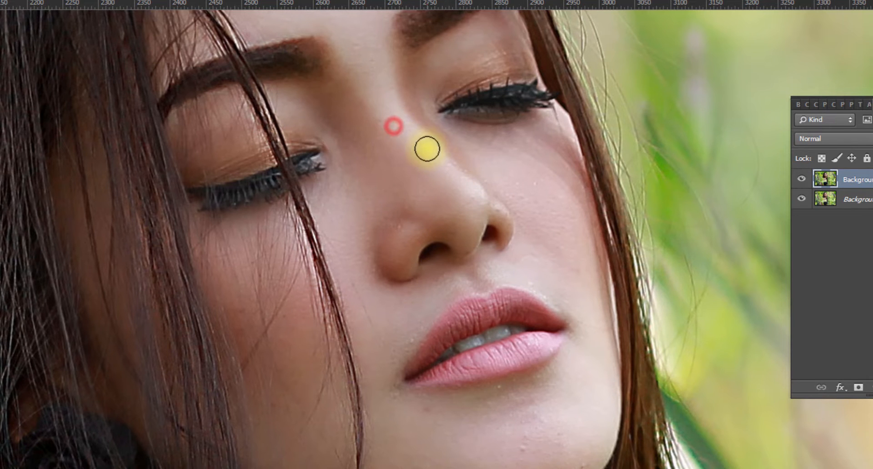
Blend the nose skin from the inner brow down the bridge to the tip and both nostril wings with the Mixer Brush.
{"action": "left_click_drag", "start_coordinate": [364, 76], "coordinate": [391, 142]}
{"action": "left_click_drag", "start_coordinate": [394, 162], "coordinate": [406, 174]}
{"action": "left_click_drag", "start_coordinate": [412, 140], "coordinate": [469, 178]}
{"action": "mouse_move", "coordinate": [473, 183]}
{"action": "left_mouse_down"}
{"action": "mouse_move", "coordinate": [510, 237]}
{"action": "mouse_move", "coordinate": [494, 212]}
{"action": "mouse_move", "coordinate": [506, 222]}
{"action": "mouse_move", "coordinate": [474, 222]}
{"action": "mouse_move", "coordinate": [458, 237]}
{"action": "mouse_move", "coordinate": [424, 242]}
{"action": "mouse_move", "coordinate": [410, 262]}
{"action": "left_mouse_up"}
{"action": "left_click", "coordinate": [495, 213]}
{"action": "left_click", "coordinate": [412, 269]}
{"action": "left_click_drag", "start_coordinate": [512, 230], "coordinate": [495, 214]}
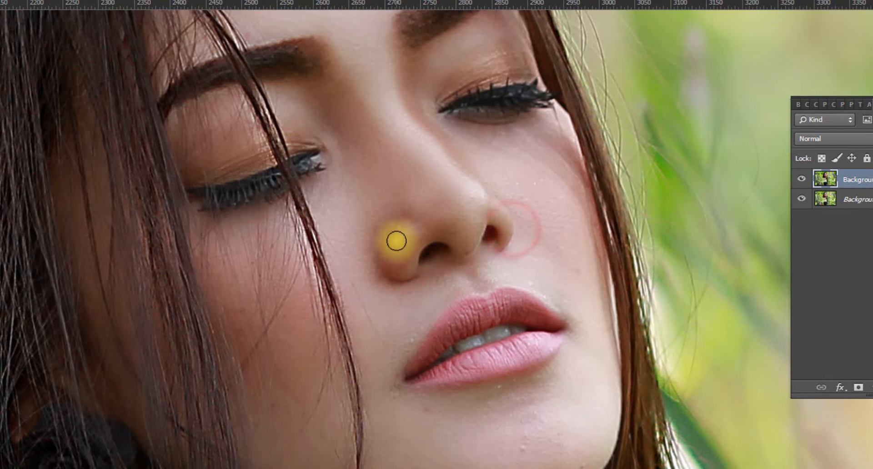
Enlarge the Mixer Brush slightly and smooth the nostril wing, the nose tip and the side of the nose above them.
{"action": "key", "text": "]"}
{"action": "mouse_move", "coordinate": [402, 243]}
{"action": "left_mouse_down"}
{"action": "mouse_move", "coordinate": [401, 264]}
{"action": "mouse_move", "coordinate": [381, 241]}
{"action": "mouse_move", "coordinate": [393, 274]}
{"action": "mouse_move", "coordinate": [406, 270]}
{"action": "mouse_move", "coordinate": [415, 237]}
{"action": "mouse_move", "coordinate": [457, 233]}
{"action": "mouse_move", "coordinate": [453, 223]}
{"action": "mouse_move", "coordinate": [465, 238]}
{"action": "left_mouse_up"}
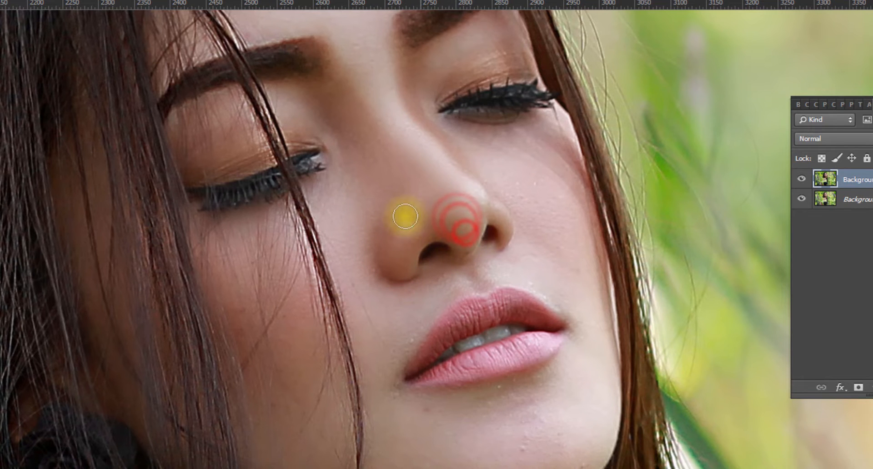
{"action": "mouse_move", "coordinate": [386, 173]}
{"action": "left_mouse_down"}
{"action": "mouse_move", "coordinate": [388, 205]}
{"action": "mouse_move", "coordinate": [409, 201]}
{"action": "mouse_move", "coordinate": [385, 216]}
{"action": "mouse_move", "coordinate": [381, 236]}
{"action": "left_mouse_up"}
{"action": "left_click", "coordinate": [409, 184]}
Blend the cheek skin on both sides of the loose hair strand below the eye.
{"action": "mouse_move", "coordinate": [371, 239]}
{"action": "left_mouse_down"}
{"action": "mouse_move", "coordinate": [388, 276]}
{"action": "mouse_move", "coordinate": [350, 273]}
{"action": "mouse_move", "coordinate": [317, 224]}
{"action": "mouse_move", "coordinate": [334, 281]}
{"action": "left_mouse_up"}
{"action": "left_click", "coordinate": [310, 317]}
{"action": "left_click_drag", "start_coordinate": [310, 317], "coordinate": [308, 251]}
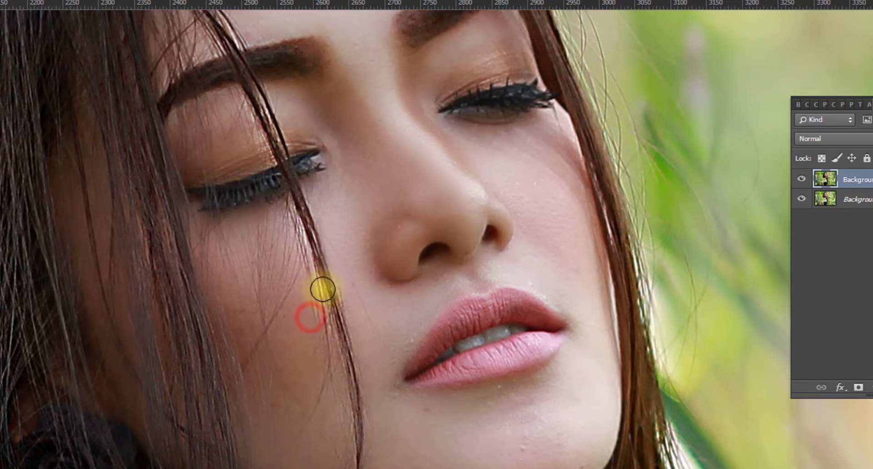
{"action": "left_click_drag", "start_coordinate": [285, 280], "coordinate": [292, 309]}
{"action": "mouse_move", "coordinate": [292, 317]}
{"action": "left_mouse_down"}
{"action": "mouse_move", "coordinate": [287, 343]}
{"action": "mouse_move", "coordinate": [287, 319]}
{"action": "left_mouse_up"}
{"action": "left_click", "coordinate": [287, 313]}
{"action": "left_click_drag", "start_coordinate": [273, 320], "coordinate": [252, 320]}
{"action": "left_click", "coordinate": [244, 313]}
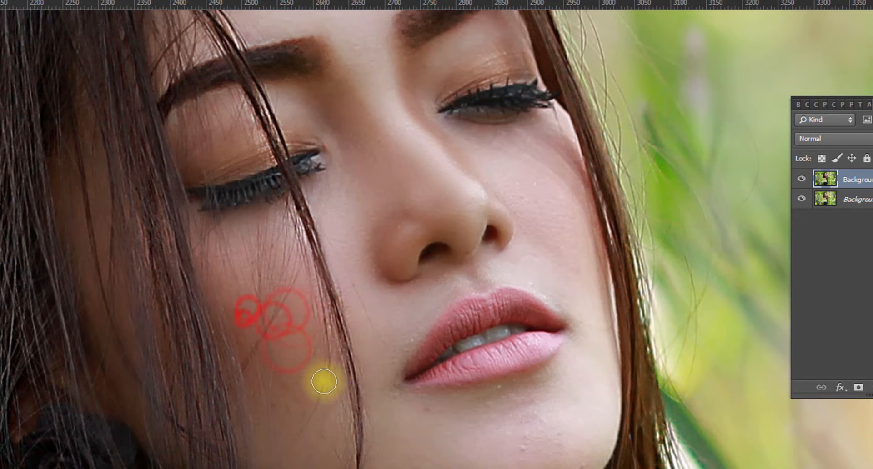
Smooth the lower cheek between the loose strand and the thick hair, working around the fine stray hairs.
{"action": "scroll", "coordinate": [323, 382], "scroll_direction": "down", "scroll_amount": 3}
{"action": "left_click_drag", "start_coordinate": [284, 248], "coordinate": [285, 277]}
{"action": "mouse_move", "coordinate": [281, 177]}
{"action": "left_mouse_down"}
{"action": "mouse_move", "coordinate": [271, 241]}
{"action": "mouse_move", "coordinate": [283, 233]}
{"action": "left_mouse_up"}
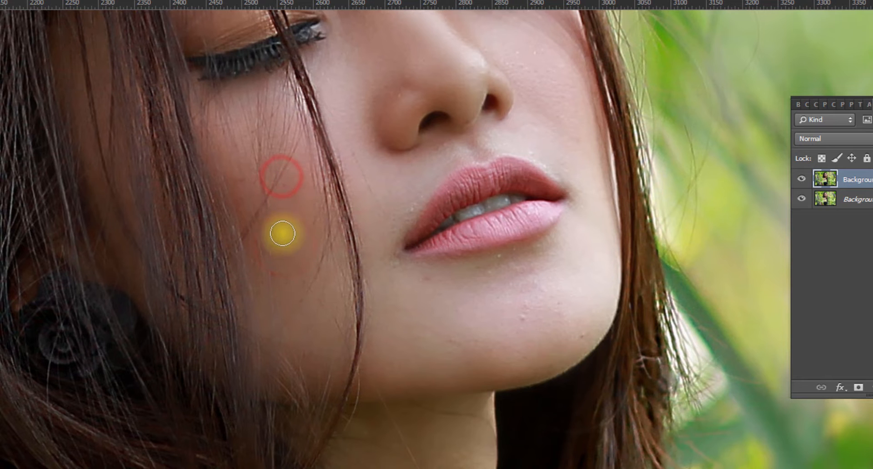
{"action": "left_click_drag", "start_coordinate": [234, 174], "coordinate": [249, 251]}
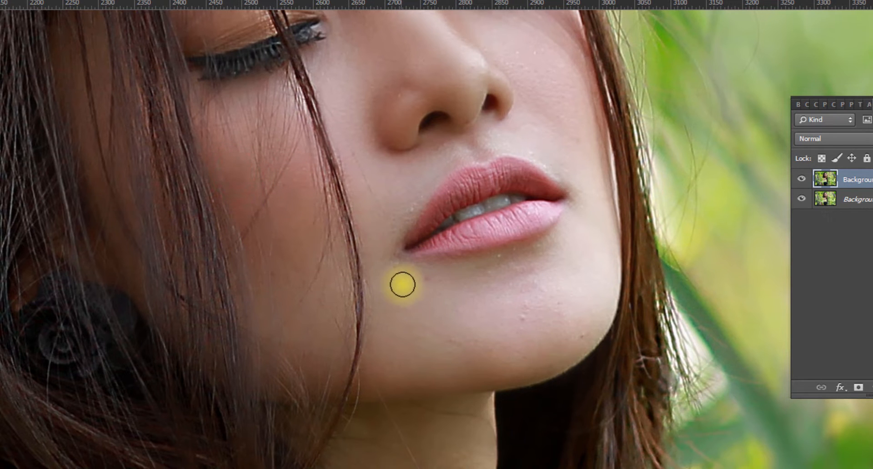
Smooth the chin blemishes and uneven skin from the mouth corner across to the jaw and up to the lower lip.
{"action": "mouse_move", "coordinate": [385, 286]}
{"action": "left_mouse_down"}
{"action": "mouse_move", "coordinate": [396, 259]}
{"action": "mouse_move", "coordinate": [387, 269]}
{"action": "mouse_move", "coordinate": [387, 253]}
{"action": "left_mouse_up"}
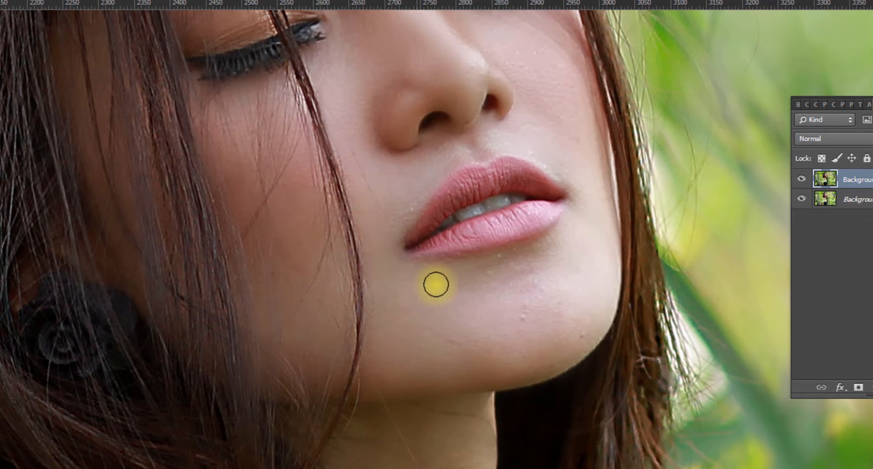
{"action": "left_click", "coordinate": [409, 314]}
{"action": "left_click", "coordinate": [522, 315]}
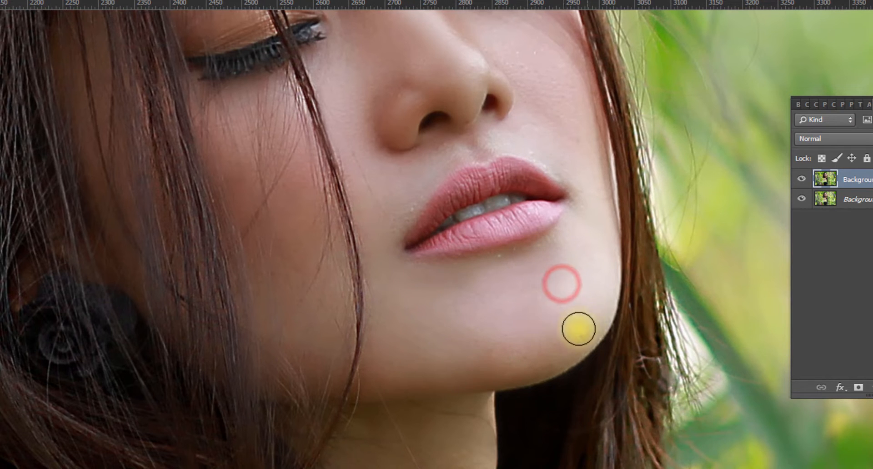
{"action": "left_click", "coordinate": [579, 327]}
{"action": "left_click", "coordinate": [554, 247]}
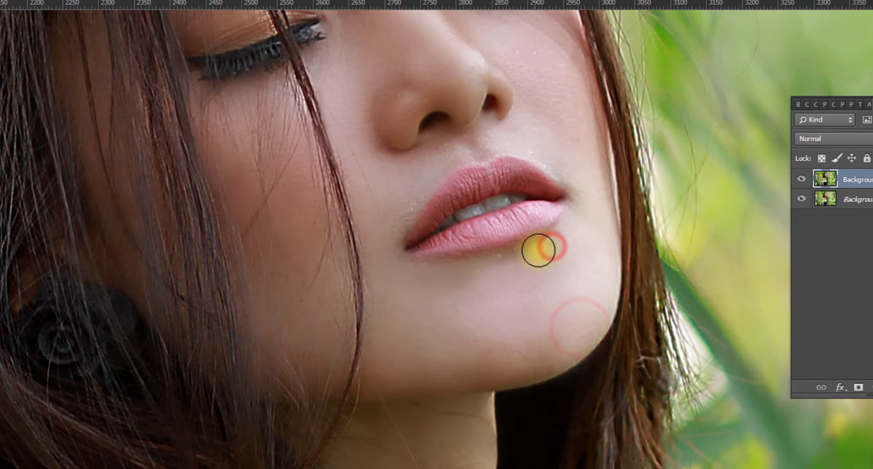
Blend the cheek beside the far mouth corner and the skin between the nose and the upper lip.
{"action": "left_click", "coordinate": [587, 203]}
{"action": "scroll", "coordinate": [588, 210], "scroll_direction": "up", "scroll_amount": 3}
{"action": "left_click", "coordinate": [580, 245]}
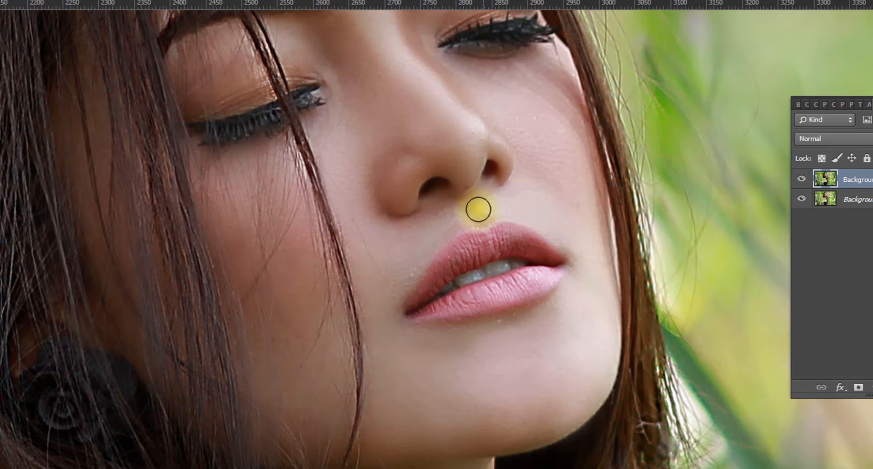
{"action": "left_click", "coordinate": [488, 208]}
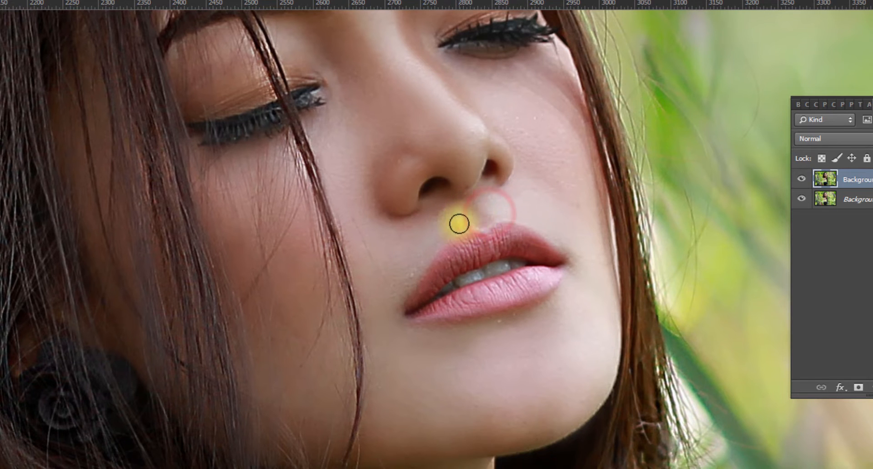
{"action": "left_click", "coordinate": [432, 231]}
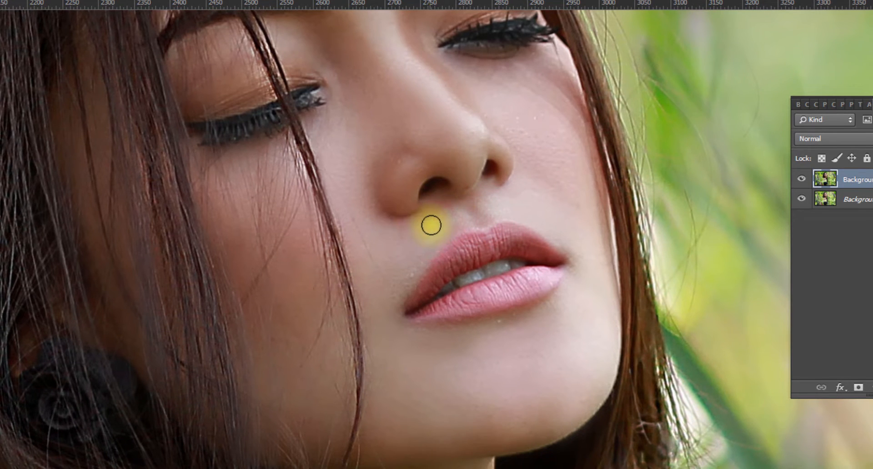
{"action": "left_click", "coordinate": [389, 245]}
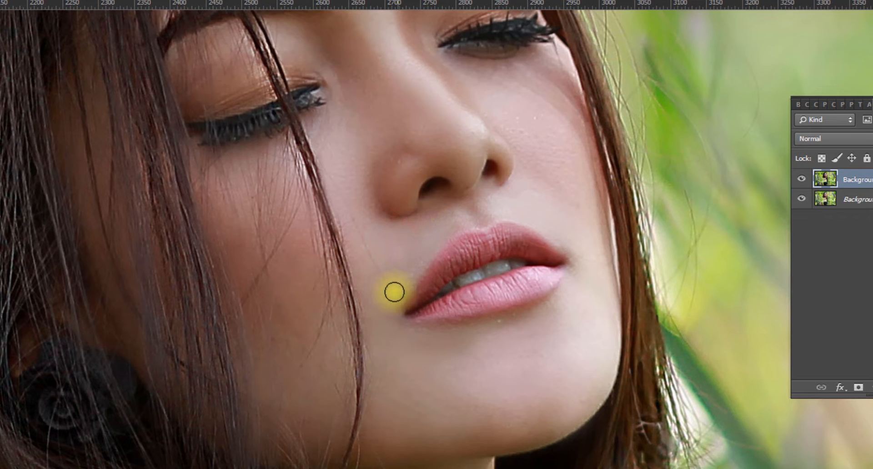
Smooth the skin around the mouth corner nearer the loose strand and directly along the lower lip's edge.
{"action": "left_click", "coordinate": [392, 297]}
{"action": "left_click", "coordinate": [390, 309]}
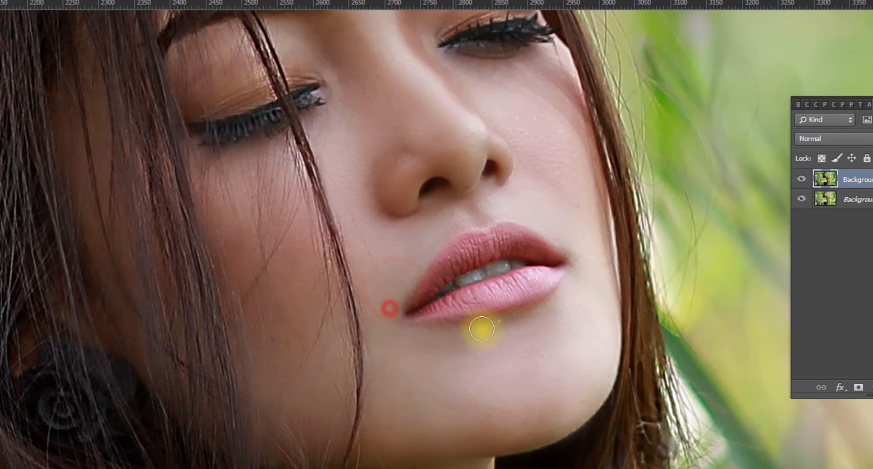
{"action": "left_click", "coordinate": [491, 325]}
{"action": "left_click", "coordinate": [520, 315]}
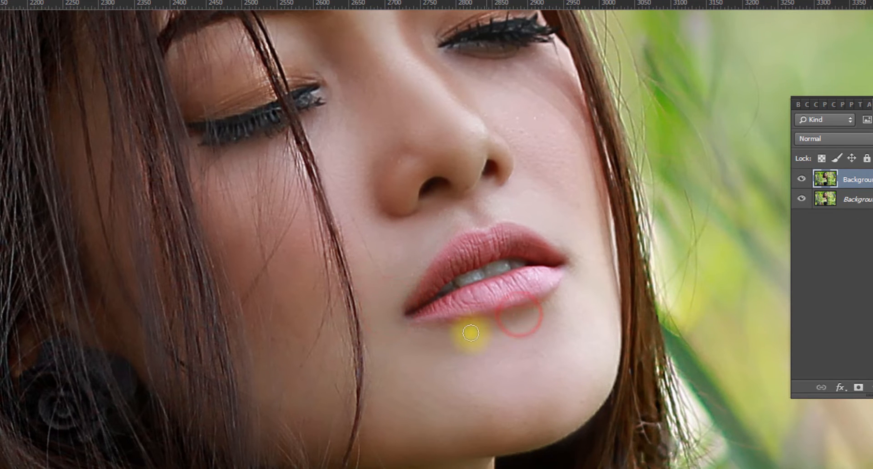
Blend the far cheek with a large brush, and refine the adjacent nostril wing and nose tip with a small one.
{"action": "scroll", "coordinate": [558, 310], "scroll_direction": "up", "scroll_amount": 3}
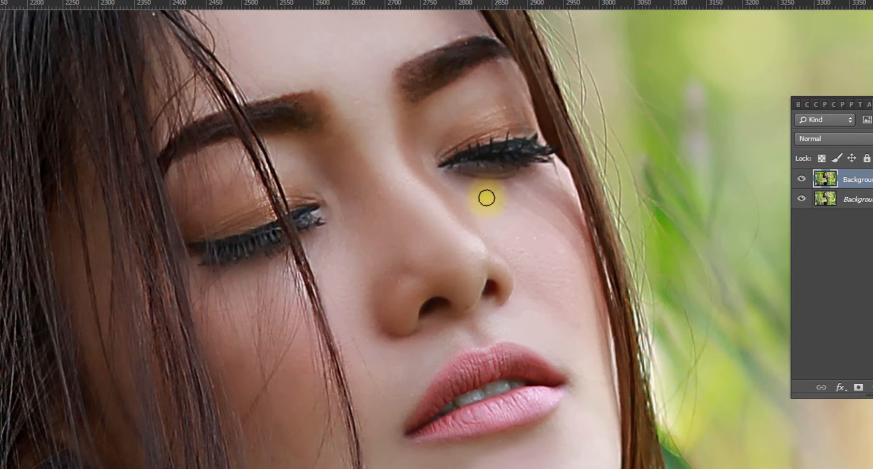
{"action": "scroll", "coordinate": [579, 322], "scroll_direction": "up", "scroll_amount": 2}
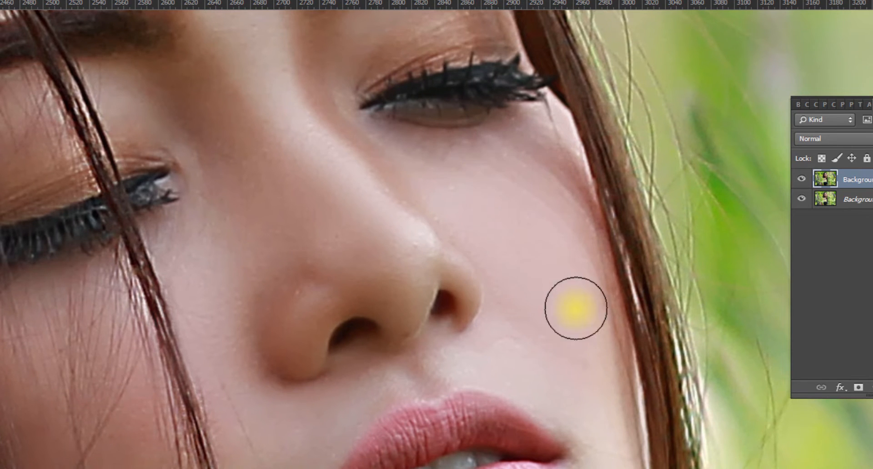
{"action": "left_click", "coordinate": [524, 296]}
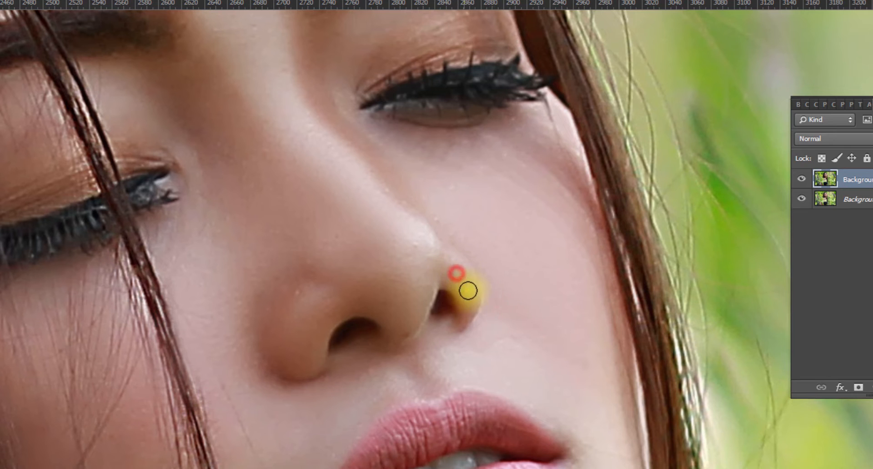
{"action": "left_click", "coordinate": [472, 306]}
{"action": "left_click", "coordinate": [427, 234]}
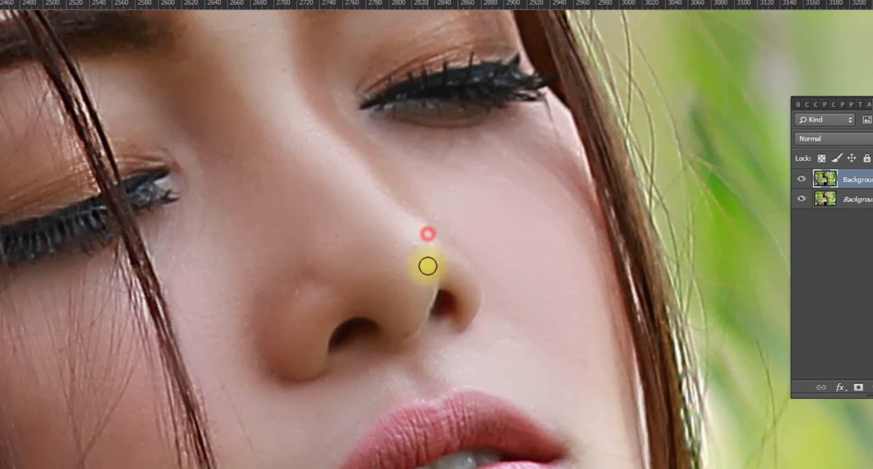
{"action": "left_click", "coordinate": [430, 291], "text": "alt"}
{"action": "left_click", "coordinate": [419, 230]}
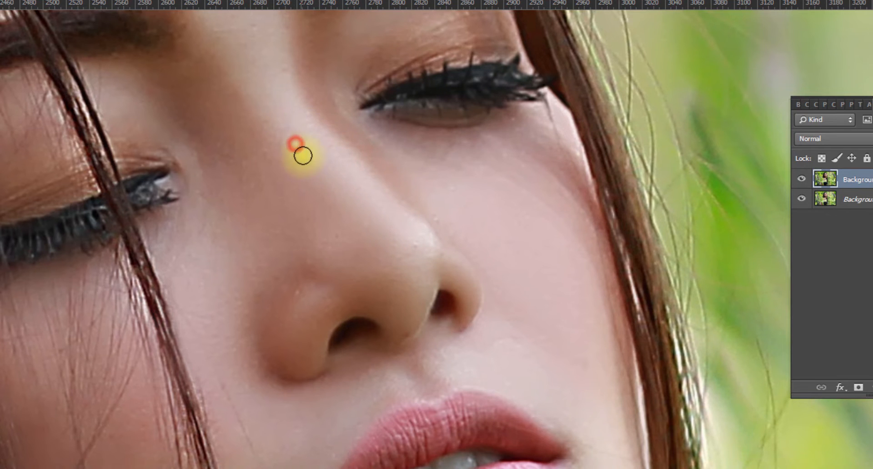
Smooth the unobstructed upper eyelid, the inner brow hollow beside it and the skin between the brows.
{"action": "scroll", "coordinate": [303, 155], "scroll_direction": "up", "scroll_amount": 5}
{"action": "left_click", "coordinate": [380, 190]}
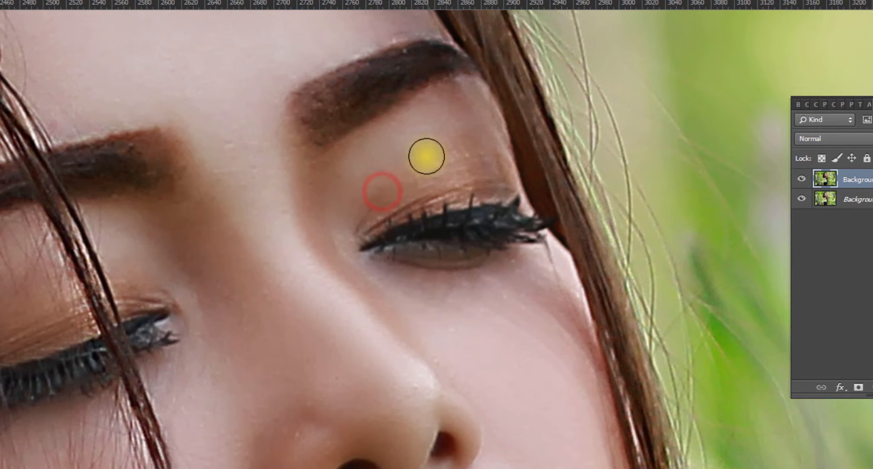
{"action": "left_click", "coordinate": [306, 195]}
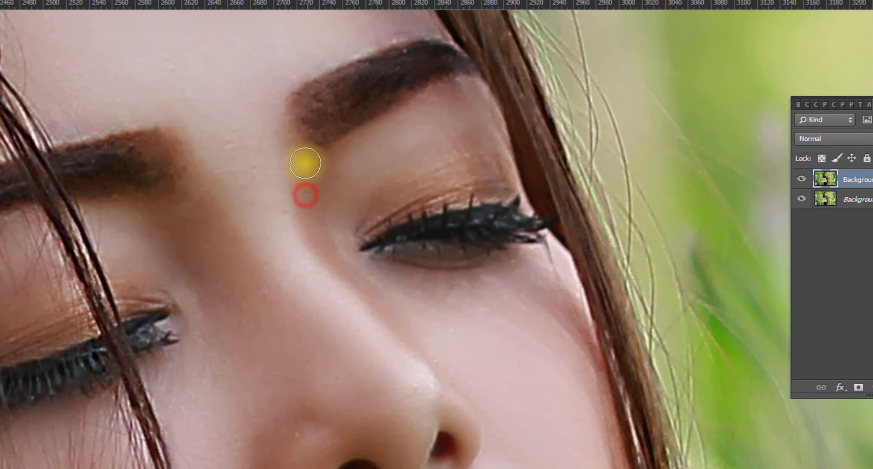
{"action": "left_click", "coordinate": [234, 164]}
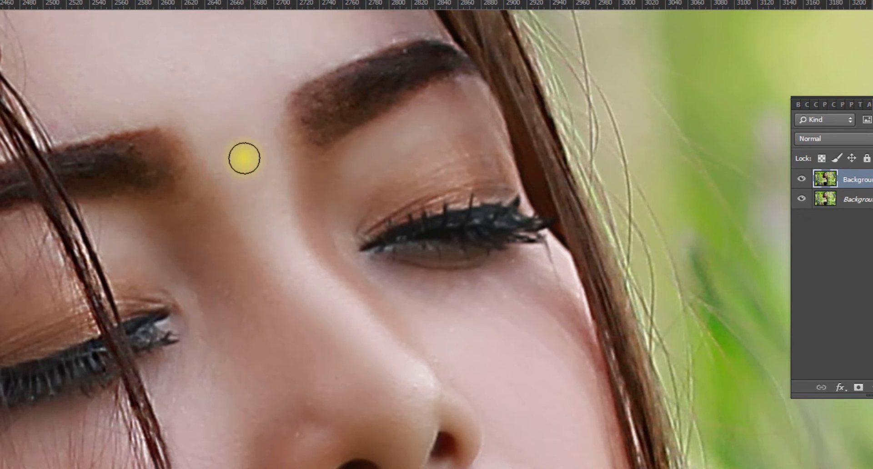
Blend the forehead skin above both eyebrows.
{"action": "scroll", "coordinate": [254, 150], "scroll_direction": "up", "scroll_amount": 3}
{"action": "left_click", "coordinate": [272, 143]}
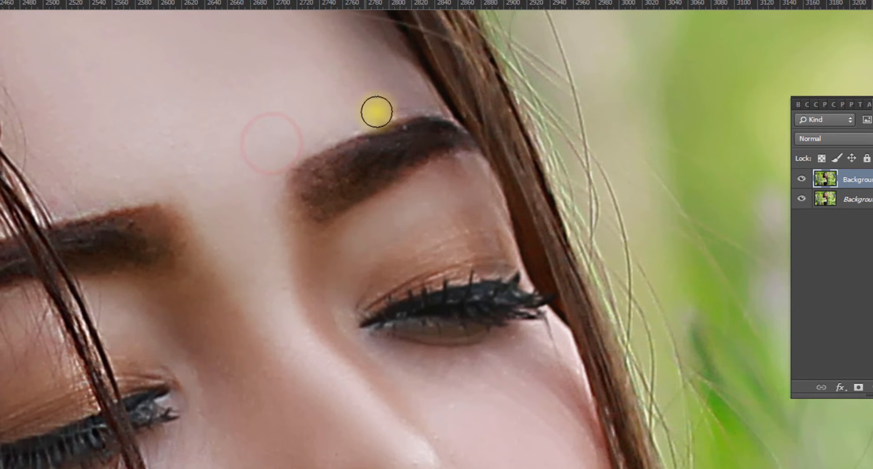
{"action": "left_click", "coordinate": [406, 86]}
{"action": "left_click", "coordinate": [86, 171]}
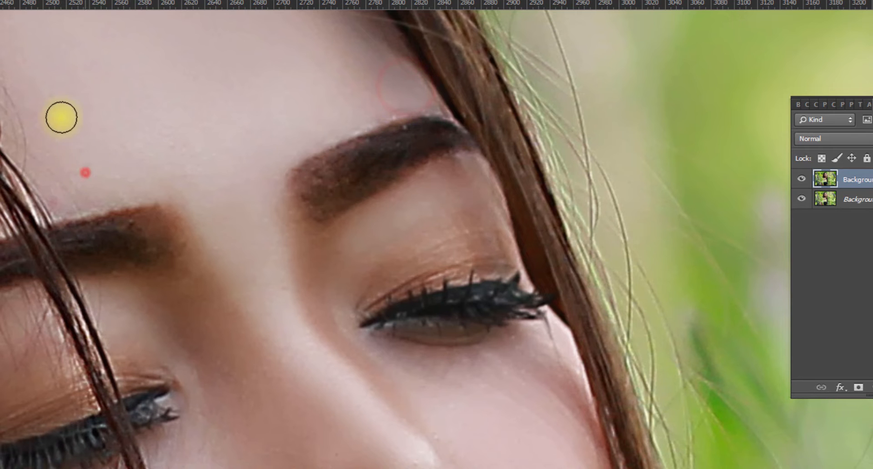
Refine the eyelid skin along both sides of the loose hair strand with a very small Mixer Brush.
{"action": "scroll", "coordinate": [59, 147], "scroll_direction": "up", "scroll_amount": 3}
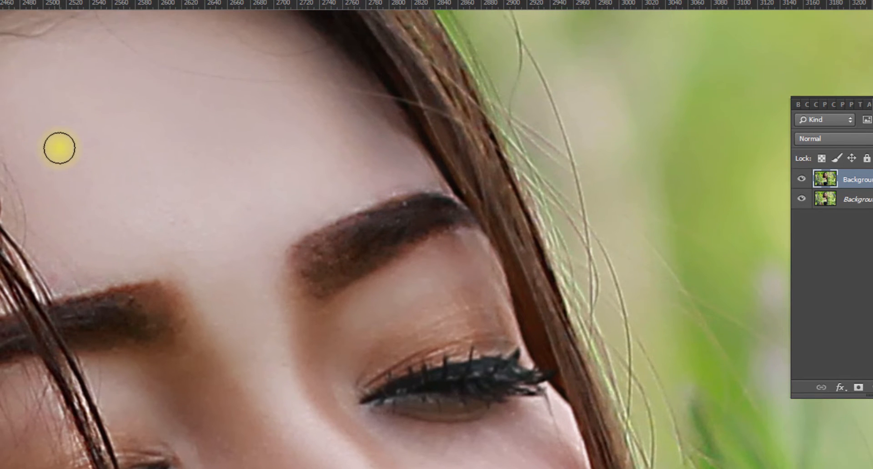
{"action": "scroll", "coordinate": [3, 117], "scroll_direction": "down", "scroll_amount": 10}
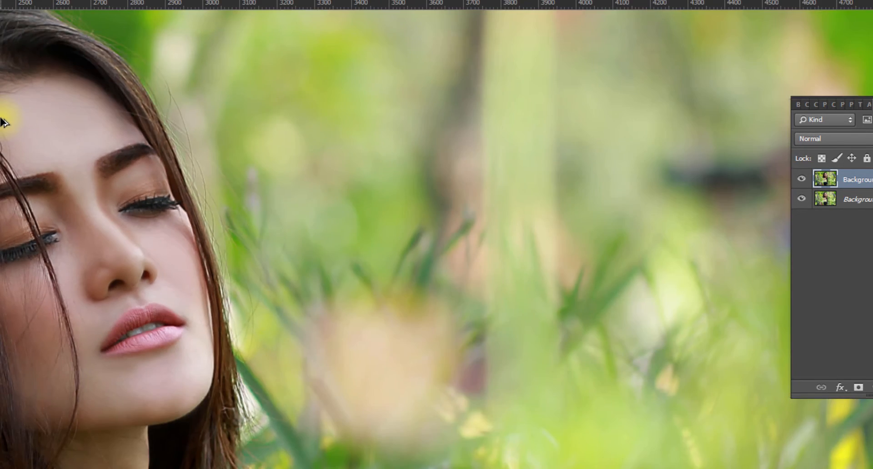
{"action": "scroll", "coordinate": [3, 147], "scroll_direction": "up", "scroll_amount": 5}
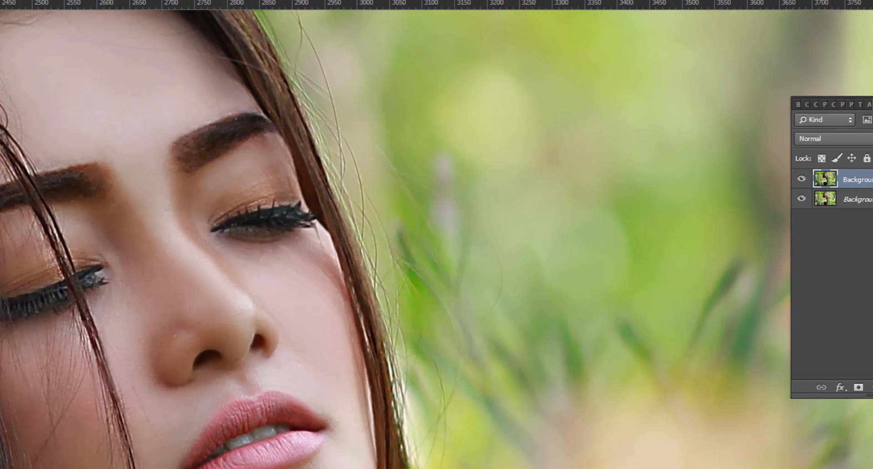
{"action": "scroll", "coordinate": [436, 235], "scroll_direction": "left", "scroll_amount": 5}
{"action": "scroll", "coordinate": [351, 203], "scroll_direction": "up", "scroll_amount": 5}
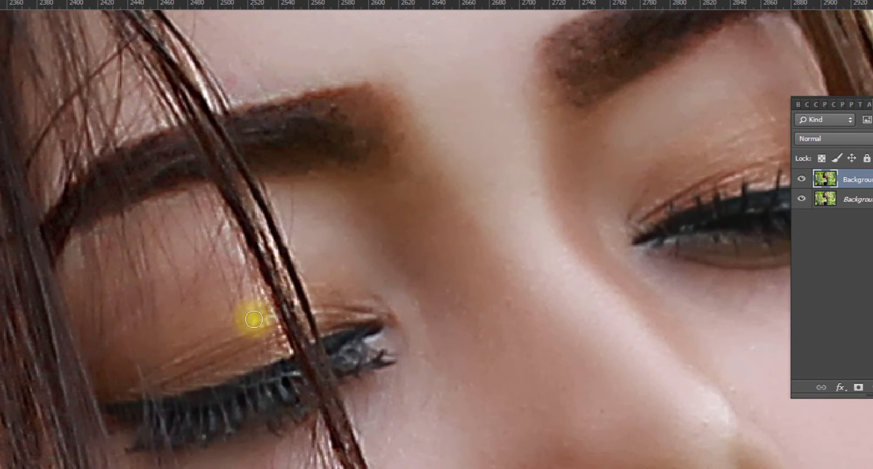
{"action": "left_click", "coordinate": [287, 346]}
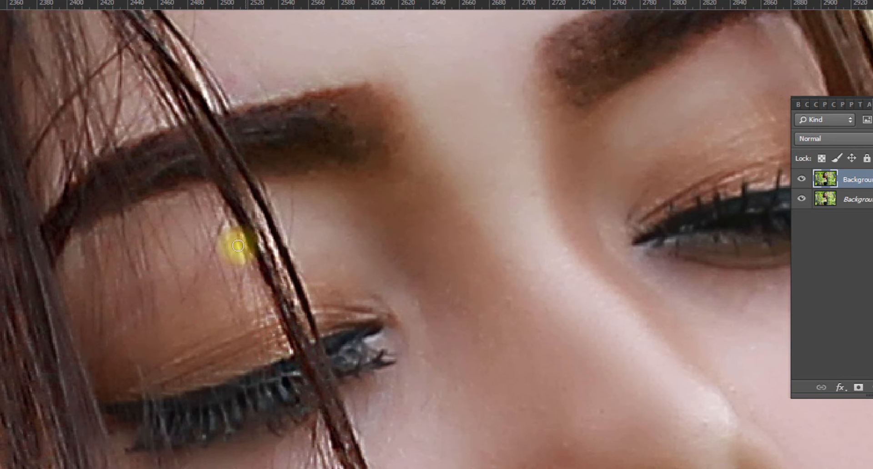
{"action": "left_click", "coordinate": [287, 275]}
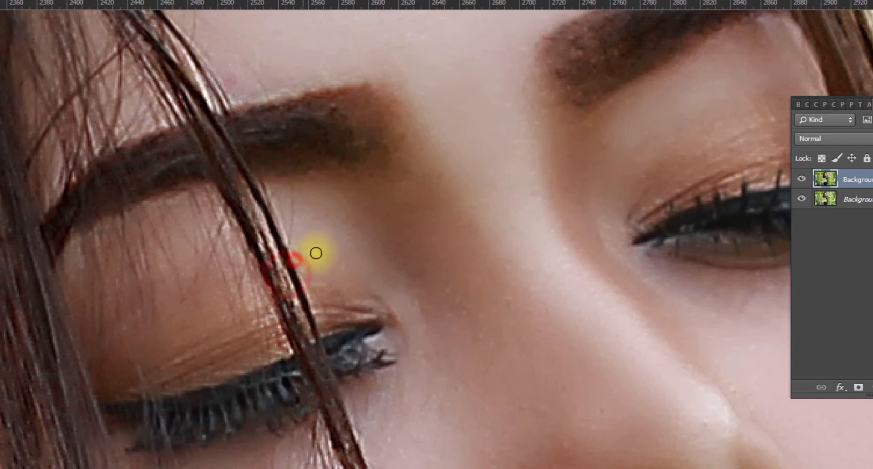
Blend the skin from below the inner brow down the side of the nose to its tip and nostril wing.
{"action": "left_click", "coordinate": [340, 184]}
{"action": "left_click", "coordinate": [437, 285]}
{"action": "left_click", "coordinate": [452, 303]}
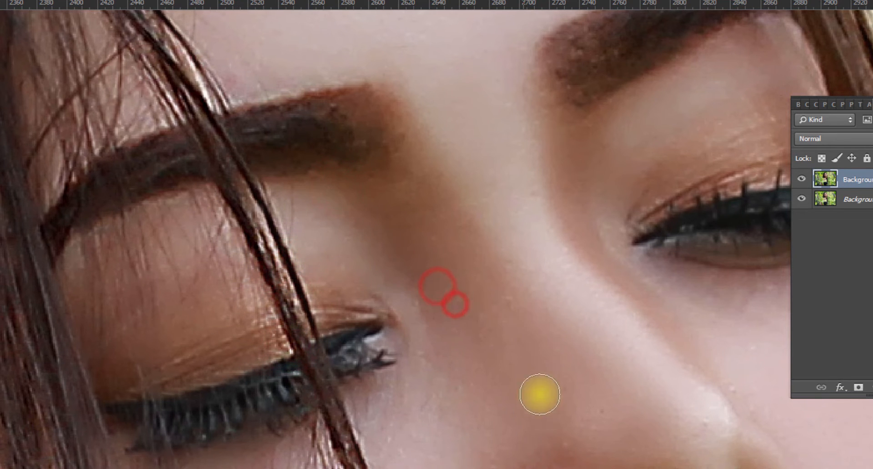
{"action": "scroll", "coordinate": [553, 377], "scroll_direction": "down", "scroll_amount": 3}
{"action": "left_click", "coordinate": [702, 359]}
{"action": "left_click", "coordinate": [571, 396]}
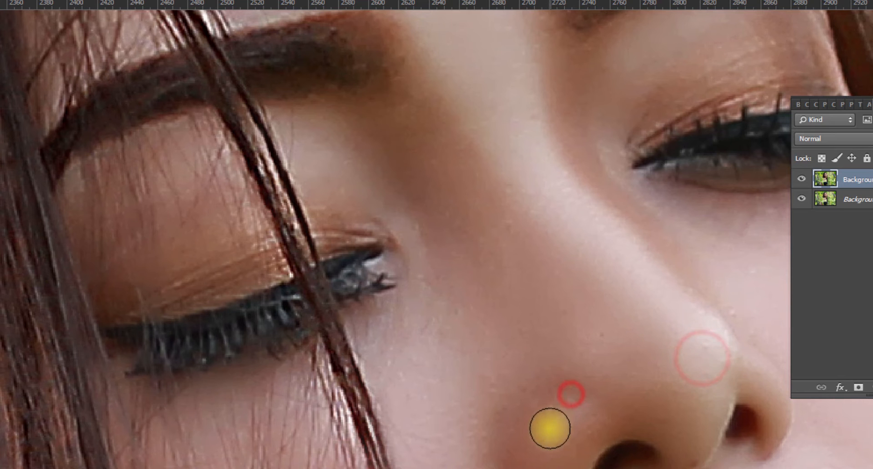
{"action": "left_click", "coordinate": [545, 416]}
Smooth the skin between the nostril and the upper lip, and bring the whole face into view.
{"action": "scroll", "coordinate": [359, 347], "scroll_direction": "down", "scroll_amount": 8}
{"action": "scroll", "coordinate": [371, 343], "scroll_direction": "down", "scroll_amount": 1}
{"action": "left_click", "coordinate": [656, 295]}
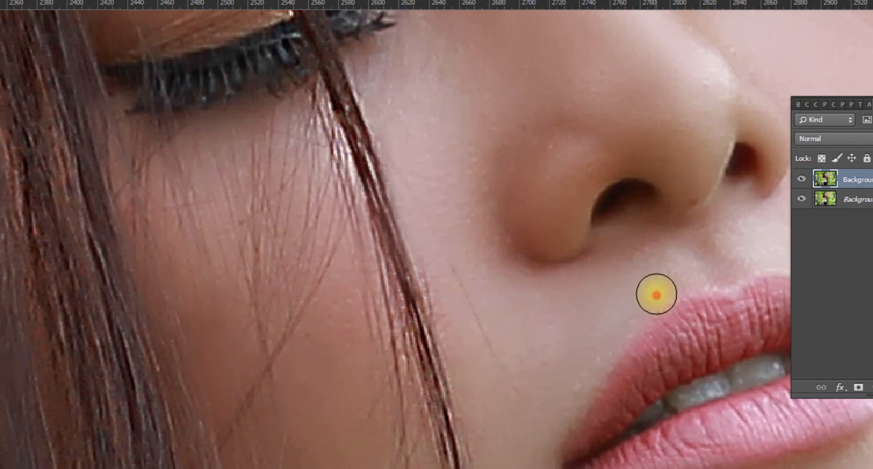
{"action": "scroll", "coordinate": [672, 302], "scroll_direction": "down", "scroll_amount": 3}
{"action": "scroll", "coordinate": [674, 302], "scroll_direction": "down", "scroll_amount": 4}
{"action": "scroll", "coordinate": [672, 301], "scroll_direction": "down", "scroll_amount": 5}
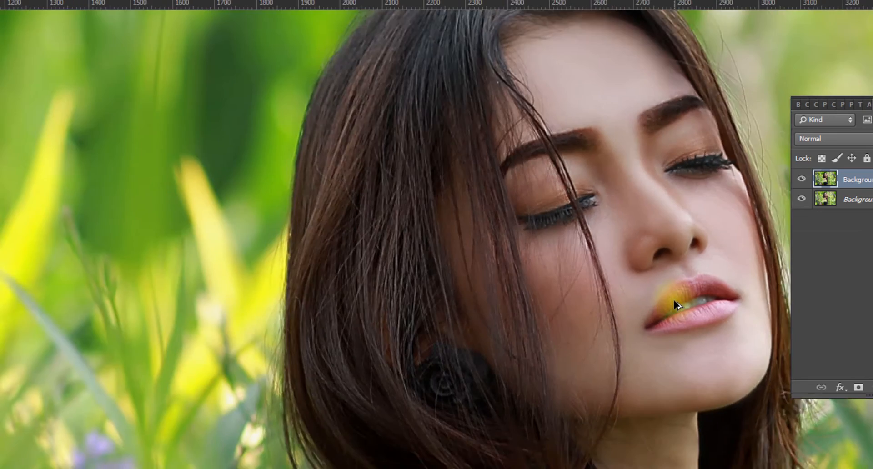
Enlarge the Mixer Brush to 90 px and blend the upper neck skin beneath the chin and along the neck's outer edge.
{"action": "scroll", "coordinate": [282, 179], "scroll_direction": "up", "scroll_amount": 5}
{"action": "scroll", "coordinate": [420, 116], "scroll_direction": "up", "scroll_amount": 1}
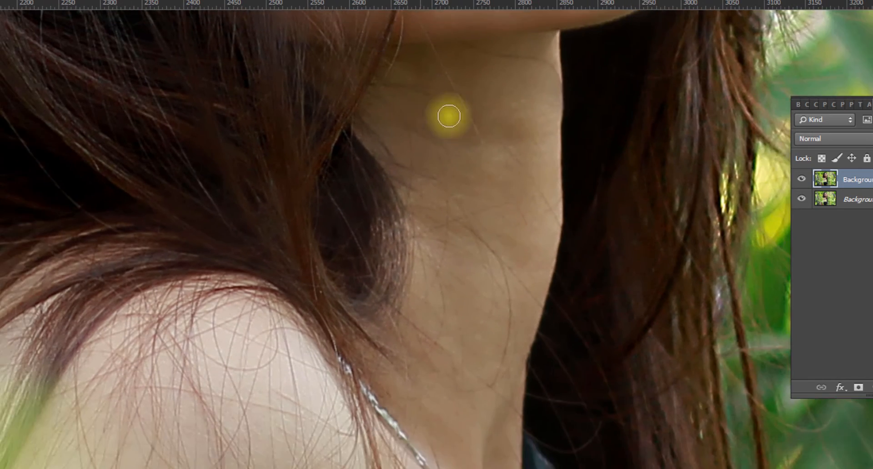
{"action": "scroll", "coordinate": [450, 117], "scroll_direction": "up", "scroll_amount": 3}
{"action": "key", "text": "bracketright"}
{"action": "key", "text": "bracketright"}
{"action": "key", "text": "bracketright"}
{"action": "key", "text": "bracketright"}
{"action": "key", "text": "bracketright"}
{"action": "key", "text": "bracketright"}
{"action": "key", "text": "bracketright"}
{"action": "mouse_move", "coordinate": [526, 161]}
{"action": "left_mouse_down"}
{"action": "mouse_move", "coordinate": [516, 172]}
{"action": "mouse_move", "coordinate": [530, 163]}
{"action": "left_mouse_up"}
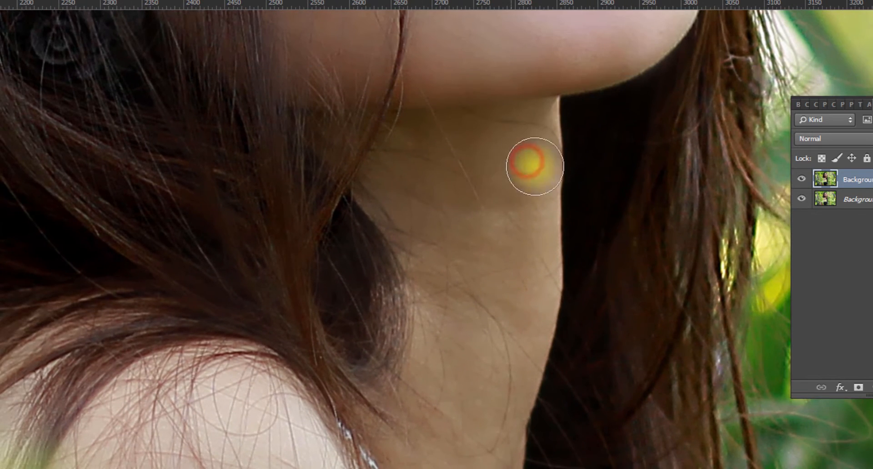
{"action": "left_click", "coordinate": [427, 163]}
{"action": "left_click", "coordinate": [522, 240]}
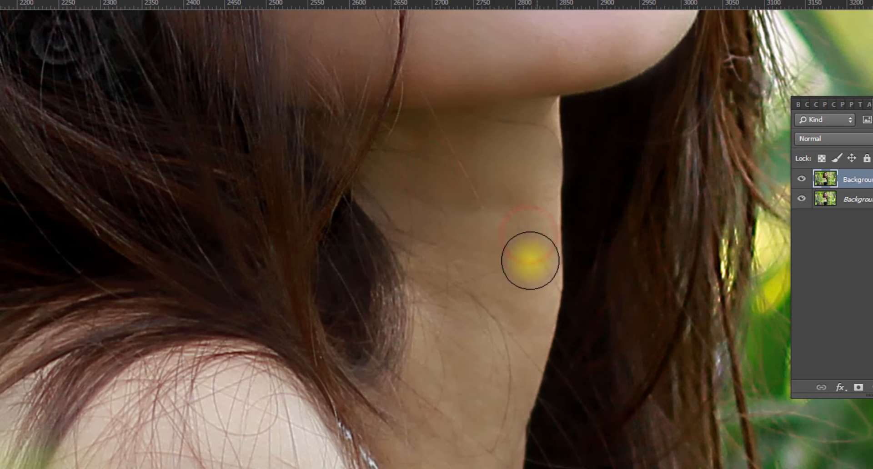
Blend the middle and lower neck skin between the hair and the neck's outer edge, down toward the necklace.
{"action": "left_click", "coordinate": [447, 259]}
{"action": "left_click", "coordinate": [426, 305]}
{"action": "left_click", "coordinate": [455, 320]}
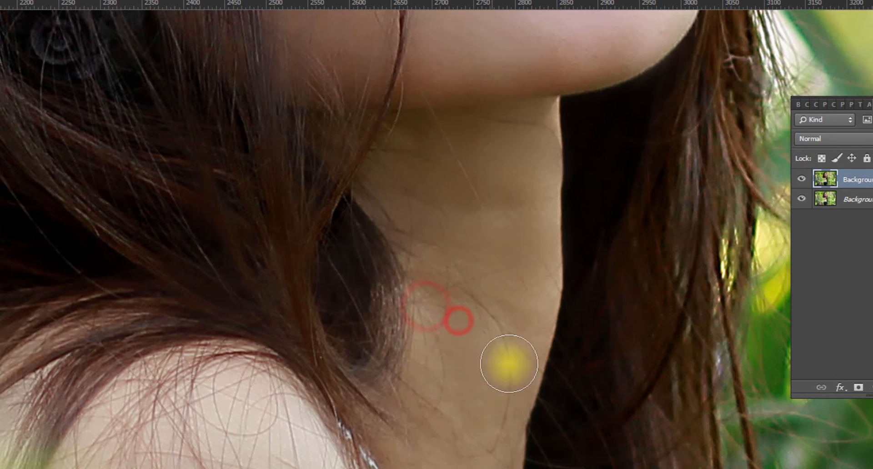
{"action": "scroll", "coordinate": [469, 393], "scroll_direction": "down", "scroll_amount": 2}
{"action": "left_click", "coordinate": [462, 406]}
{"action": "left_click", "coordinate": [512, 173]}
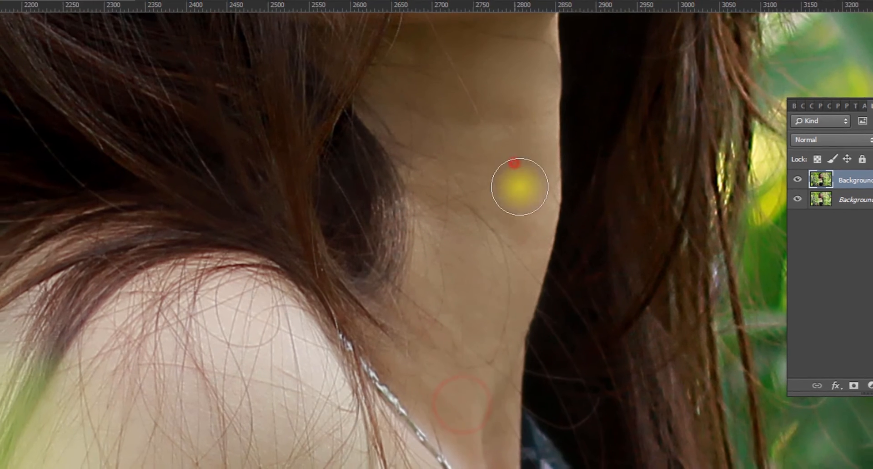
Compare the whole photo with and without the retouched Background copy 4 layer.
{"action": "scroll", "coordinate": [513, 200], "scroll_direction": "down", "scroll_amount": 5}
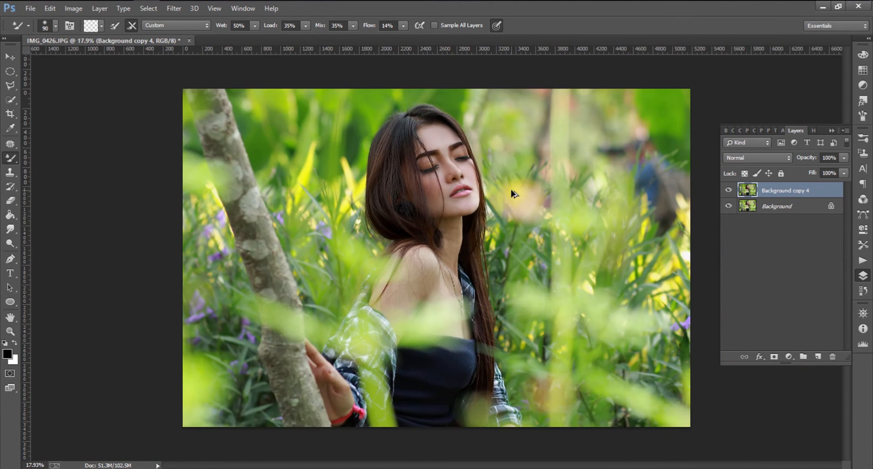
{"action": "scroll", "coordinate": [477, 172], "scroll_direction": "up", "scroll_amount": 1}
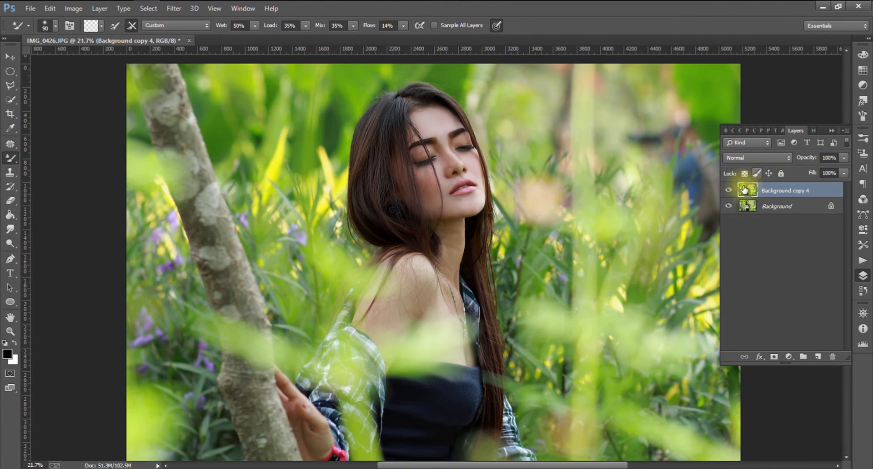
{"action": "left_click", "coordinate": [730, 191]}
{"action": "left_click", "coordinate": [729, 190]}
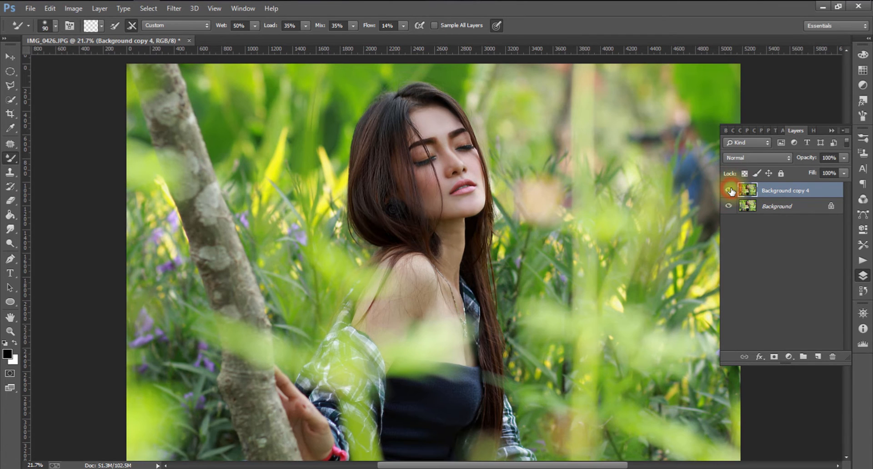
{"action": "left_click", "coordinate": [729, 191]}
{"action": "left_click", "coordinate": [730, 191]}
{"action": "left_click", "coordinate": [729, 190]}
{"action": "left_click", "coordinate": [729, 191]}
{"action": "scroll", "coordinate": [523, 160], "scroll_direction": "up", "scroll_amount": 1}
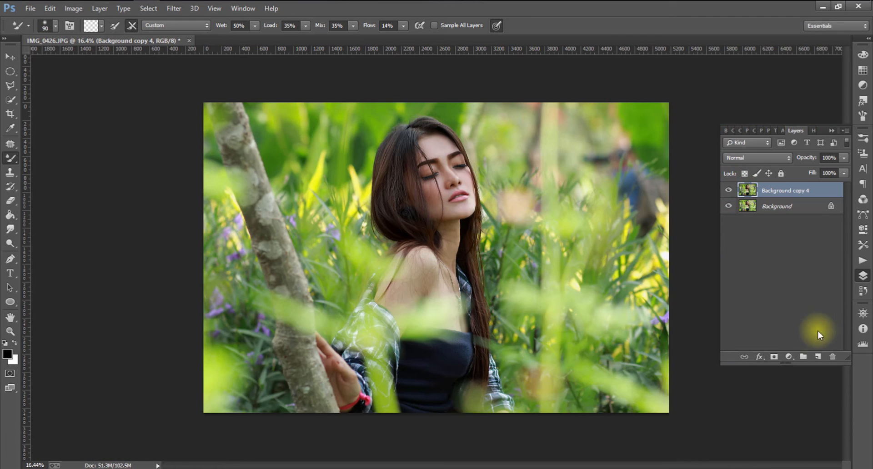
Add a Selective Color adjustment layer and set its Reds to Cyan -41, Magenta -41 and Yellow -88.
{"action": "left_click", "coordinate": [789, 358]}
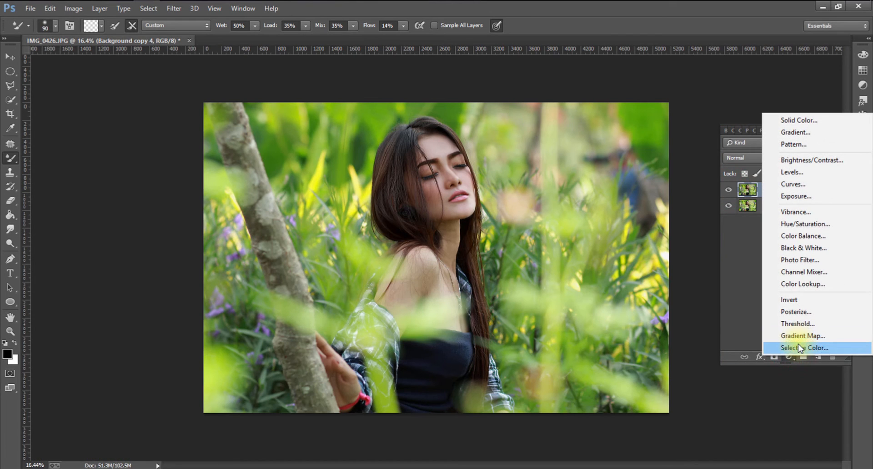
{"action": "left_click", "coordinate": [797, 344]}
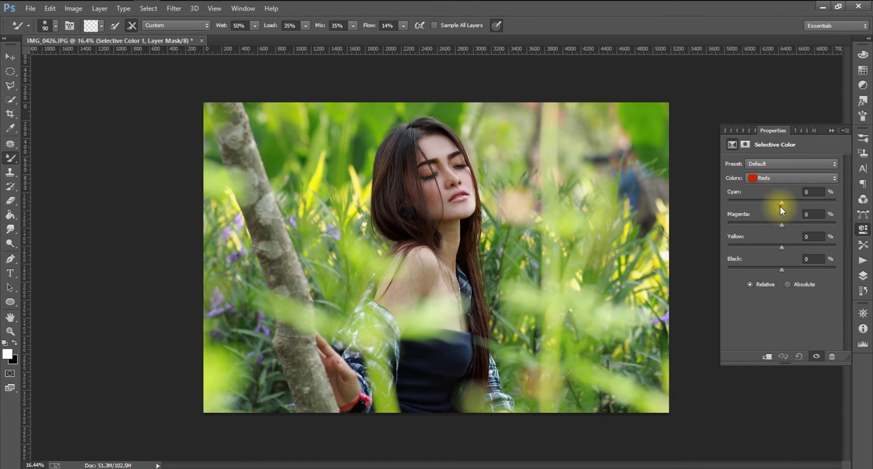
{"action": "left_click_drag", "start_coordinate": [779, 205], "coordinate": [792, 206]}
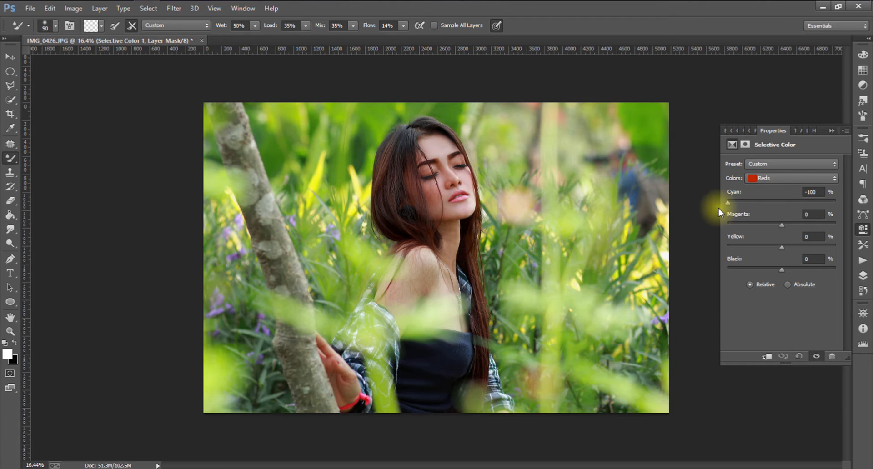
{"action": "left_click_drag", "start_coordinate": [743, 209], "coordinate": [750, 225]}
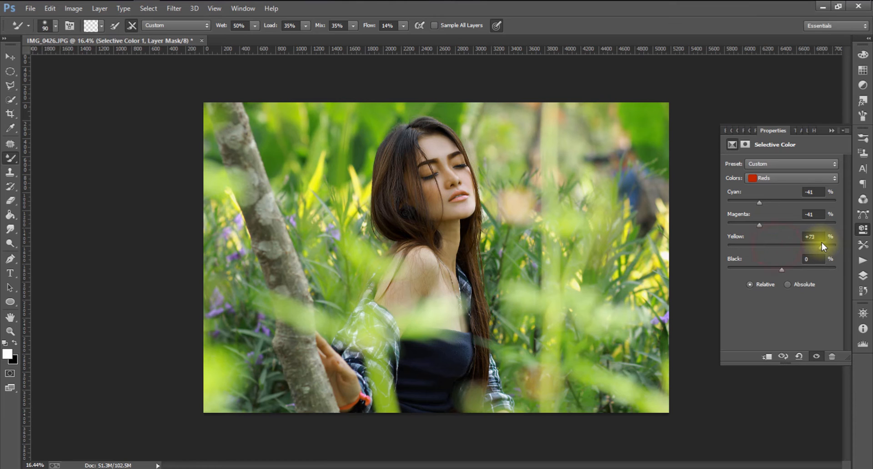
{"action": "left_click_drag", "start_coordinate": [791, 243], "coordinate": [737, 246]}
{"action": "left_click_drag", "start_coordinate": [800, 243], "coordinate": [733, 244]}
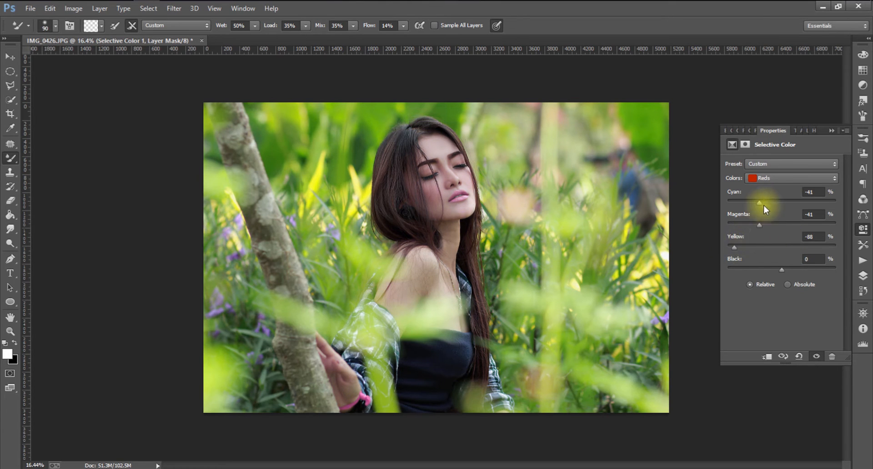
Set the Selective Color Greens to Cyan -86, Magenta +68 and Yellow -100.
{"action": "left_click", "coordinate": [773, 178]}
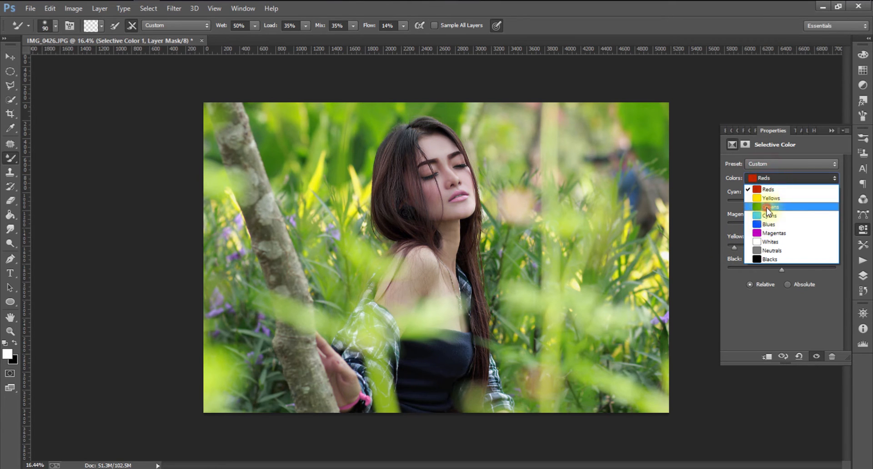
{"action": "left_click", "coordinate": [768, 207]}
{"action": "mouse_move", "coordinate": [807, 223]}
{"action": "left_mouse_down"}
{"action": "mouse_move", "coordinate": [814, 220]}
{"action": "mouse_move", "coordinate": [723, 224]}
{"action": "mouse_move", "coordinate": [811, 225]}
{"action": "left_mouse_up"}
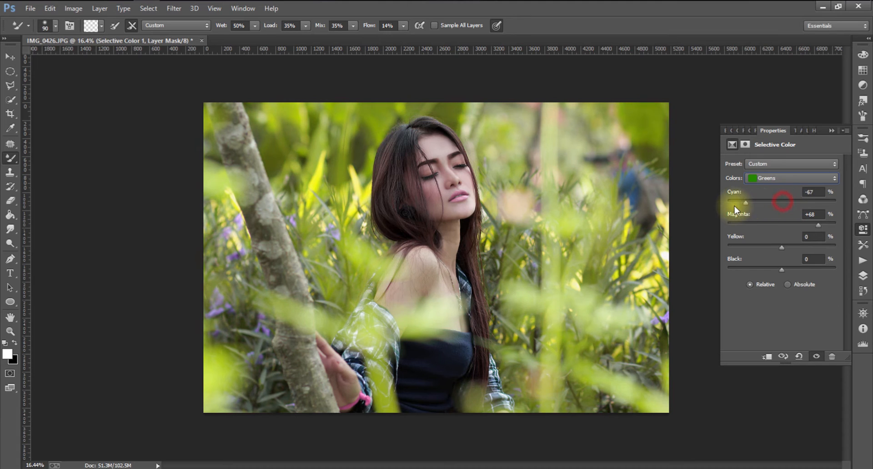
{"action": "mouse_move", "coordinate": [734, 206]}
{"action": "left_mouse_down"}
{"action": "mouse_move", "coordinate": [718, 207]}
{"action": "mouse_move", "coordinate": [824, 205]}
{"action": "mouse_move", "coordinate": [717, 209]}
{"action": "mouse_move", "coordinate": [767, 208]}
{"action": "mouse_move", "coordinate": [733, 209]}
{"action": "left_mouse_up"}
{"action": "left_click_drag", "start_coordinate": [780, 245], "coordinate": [750, 244]}
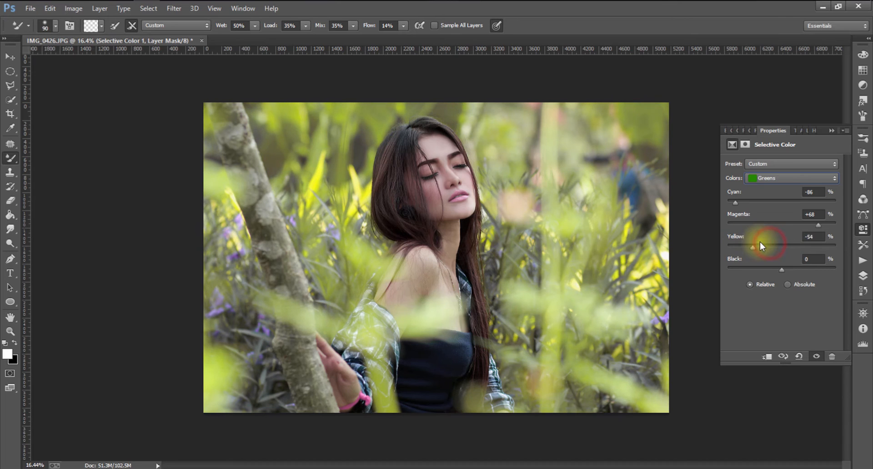
{"action": "left_click_drag", "start_coordinate": [832, 238], "coordinate": [702, 238]}
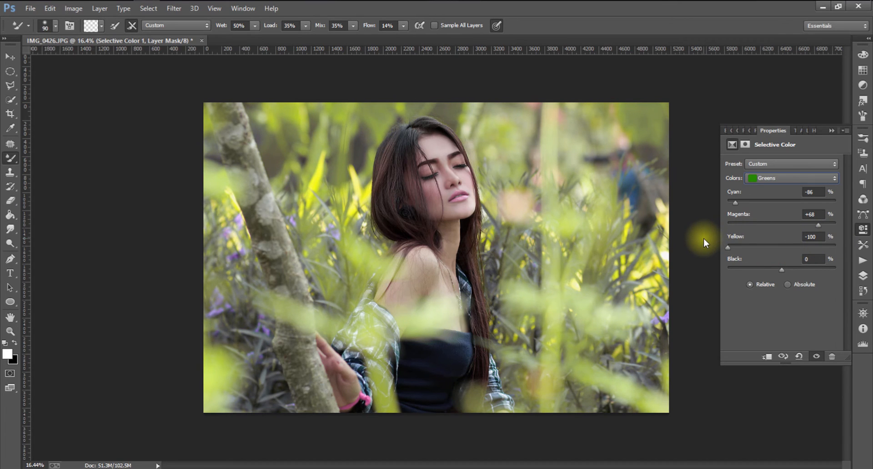
Set the Selective Color Yellows to Cyan -100, Magenta +45 and Yellow +36.
{"action": "left_click", "coordinate": [780, 183]}
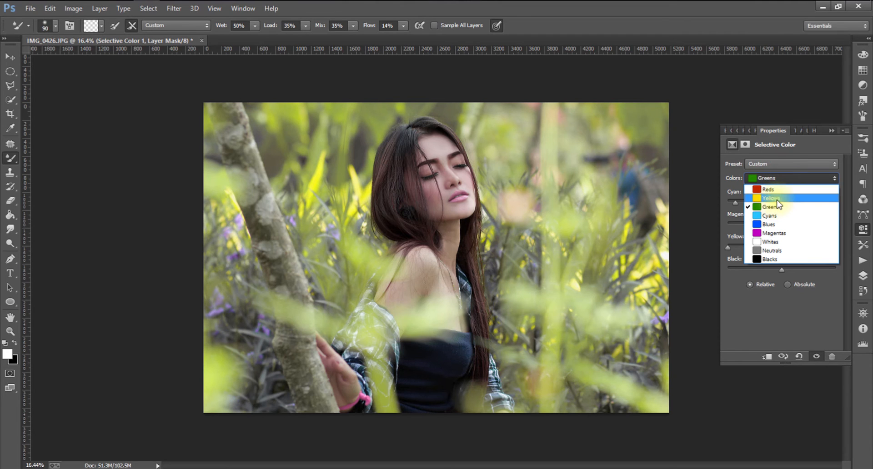
{"action": "left_click", "coordinate": [776, 199]}
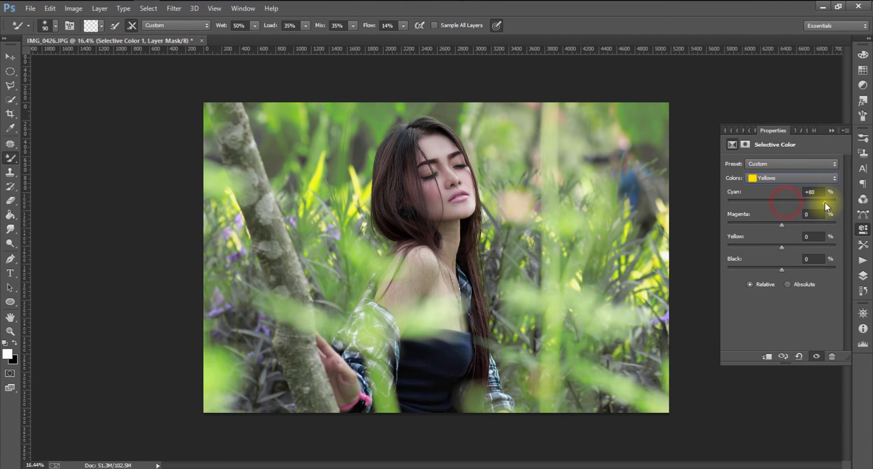
{"action": "left_click_drag", "start_coordinate": [824, 203], "coordinate": [707, 201]}
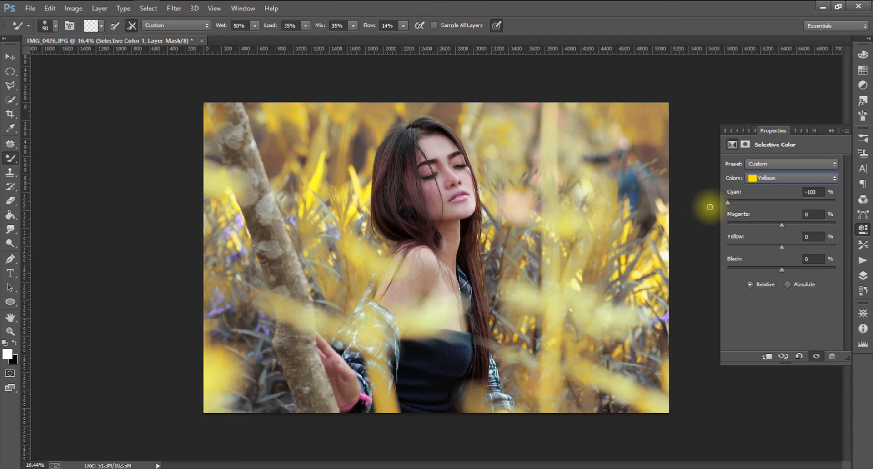
{"action": "left_click_drag", "start_coordinate": [779, 225], "coordinate": [709, 224]}
{"action": "left_click_drag", "start_coordinate": [782, 225], "coordinate": [751, 249]}
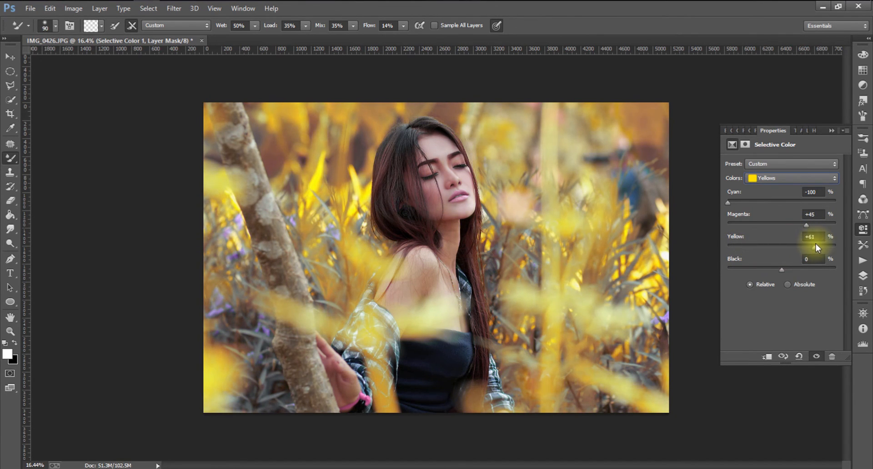
{"action": "left_click_drag", "start_coordinate": [816, 244], "coordinate": [802, 255]}
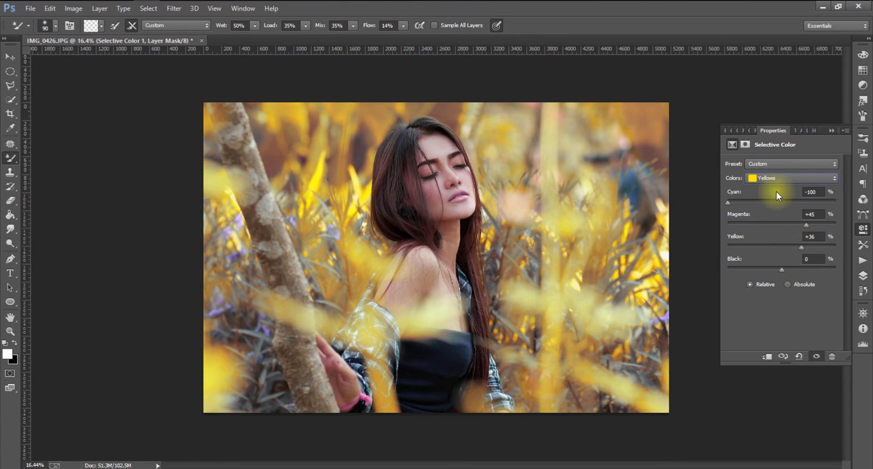
Set the Selective Color Cyans to Cyan +95, Magenta -100 and Yellow +100.
{"action": "left_click", "coordinate": [781, 178]}
{"action": "left_click", "coordinate": [785, 214]}
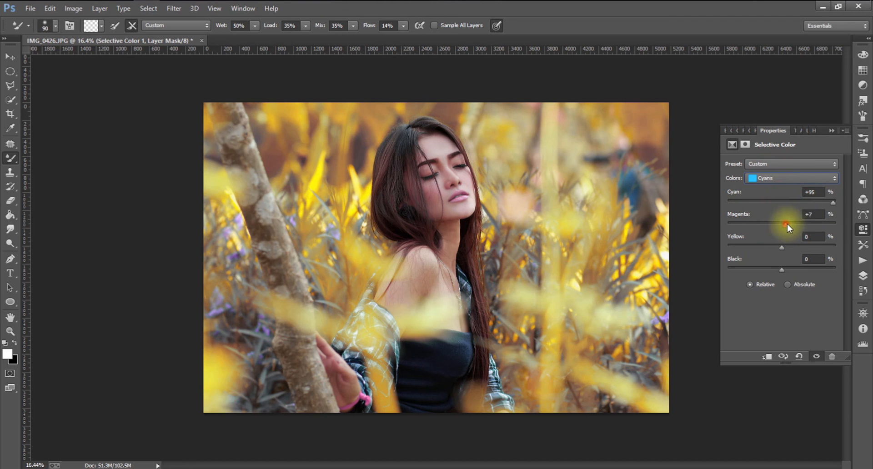
{"action": "left_click_drag", "start_coordinate": [787, 224], "coordinate": [702, 231]}
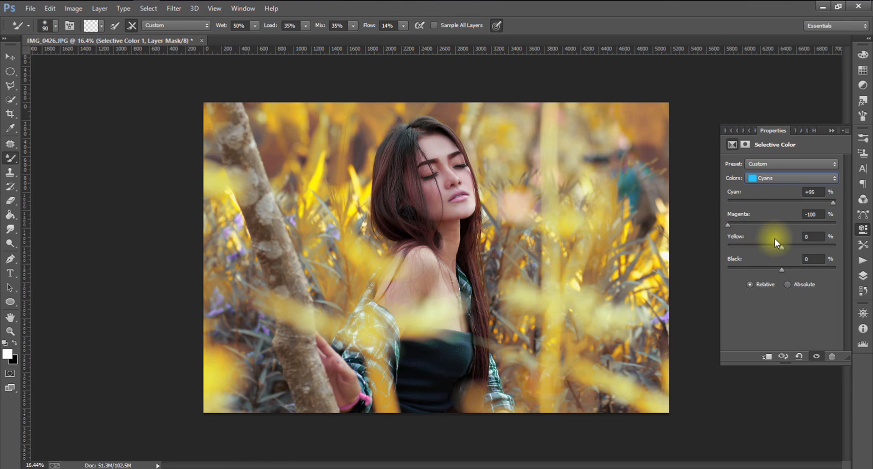
{"action": "left_click_drag", "start_coordinate": [779, 245], "coordinate": [860, 236]}
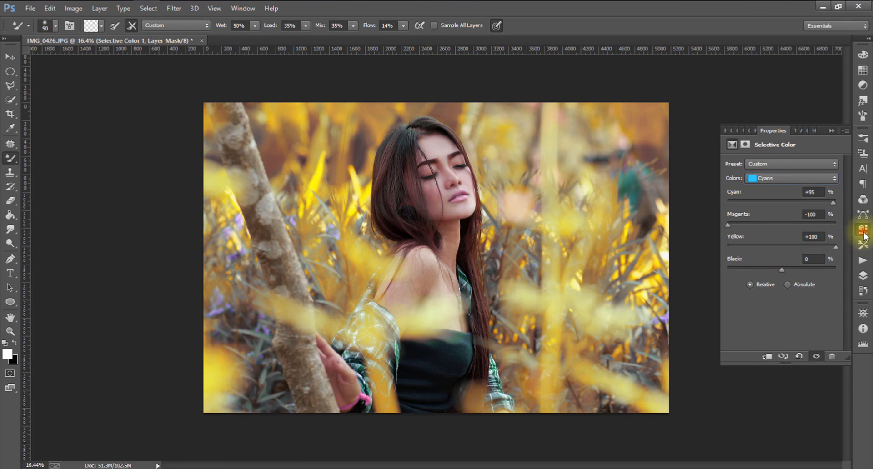
Compare the photo with and without the Selective Color adjustment, and inspect the face up close.
{"action": "left_click", "coordinate": [862, 233]}
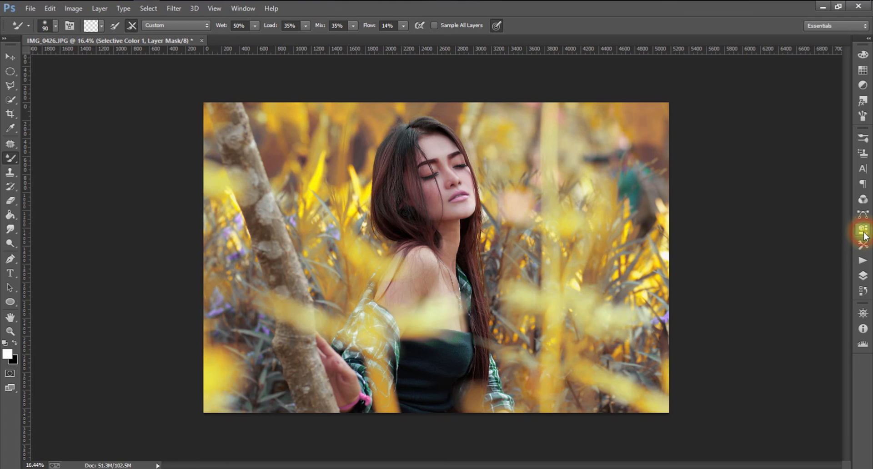
{"action": "left_click", "coordinate": [862, 276]}
{"action": "left_click", "coordinate": [728, 190]}
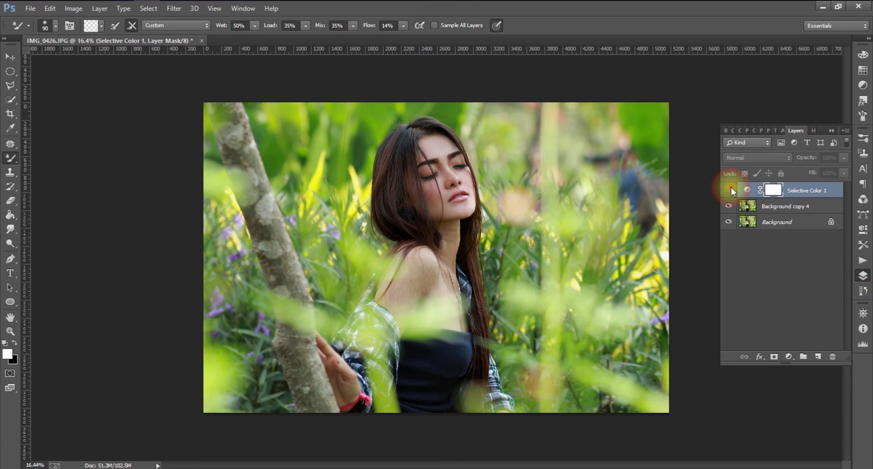
{"action": "left_click", "coordinate": [730, 190]}
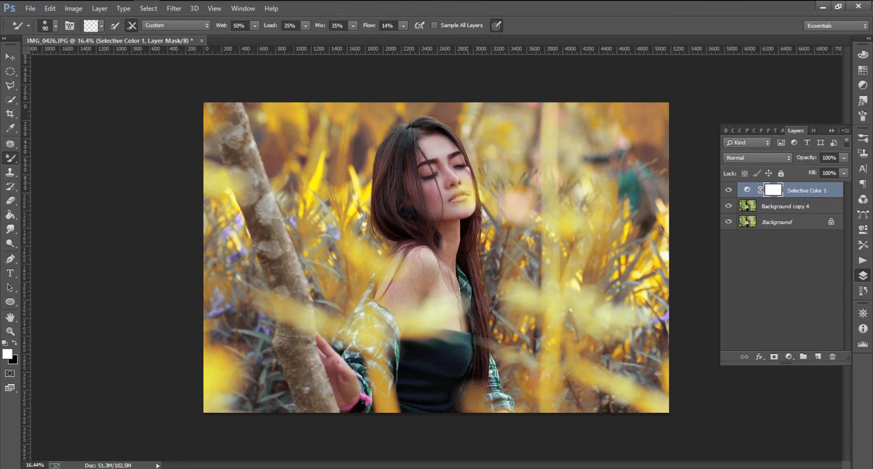
{"action": "scroll", "coordinate": [474, 176], "scroll_direction": "up", "scroll_amount": 3}
{"action": "scroll", "coordinate": [474, 176], "scroll_direction": "up", "scroll_amount": 4}
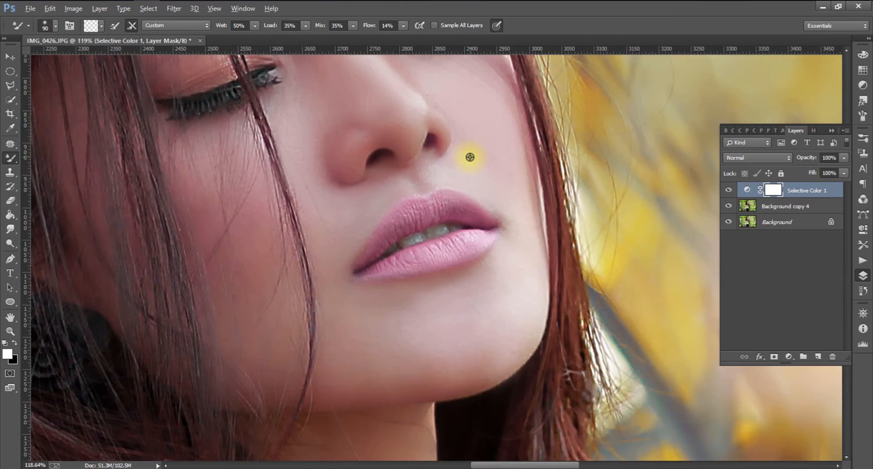
{"action": "scroll", "coordinate": [469, 157], "scroll_direction": "down", "scroll_amount": 7}
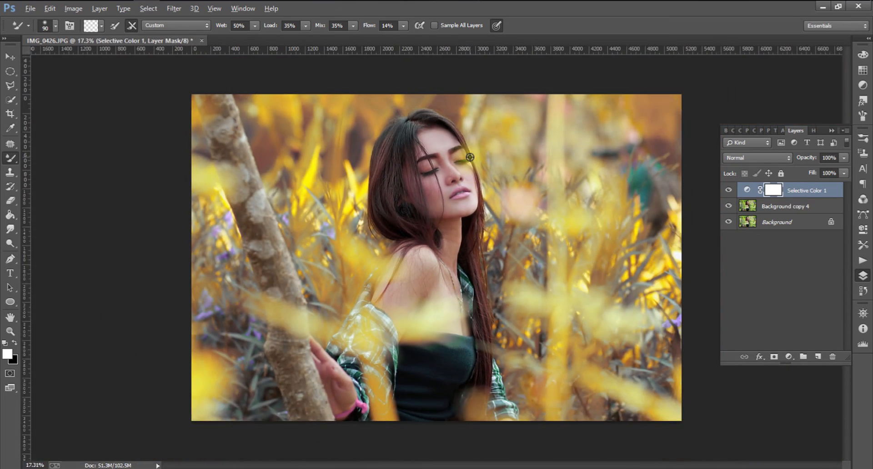
{"action": "scroll", "coordinate": [470, 157], "scroll_direction": "down", "scroll_amount": 1}
{"action": "scroll", "coordinate": [470, 156], "scroll_direction": "up", "scroll_amount": 2}
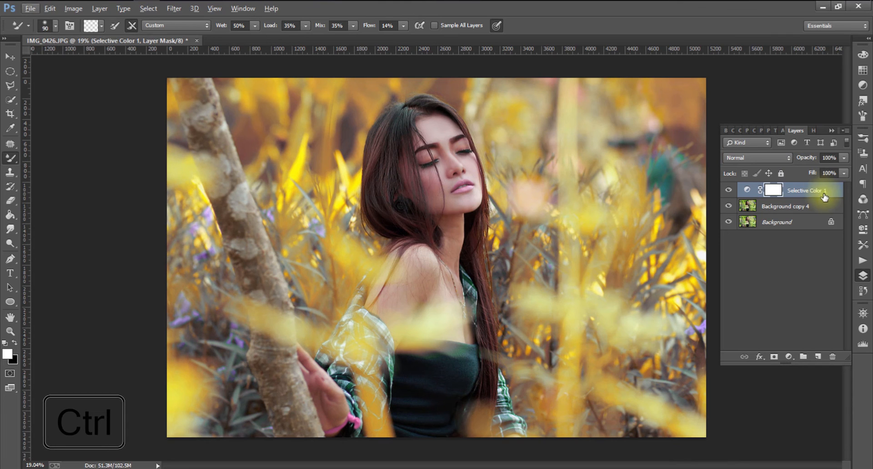
Select the Selective Color, Background copy 4 and Background layers together and merge them.
{"action": "left_click", "coordinate": [793, 207], "text": "ctrl"}
{"action": "left_click", "coordinate": [777, 222], "text": "ctrl"}
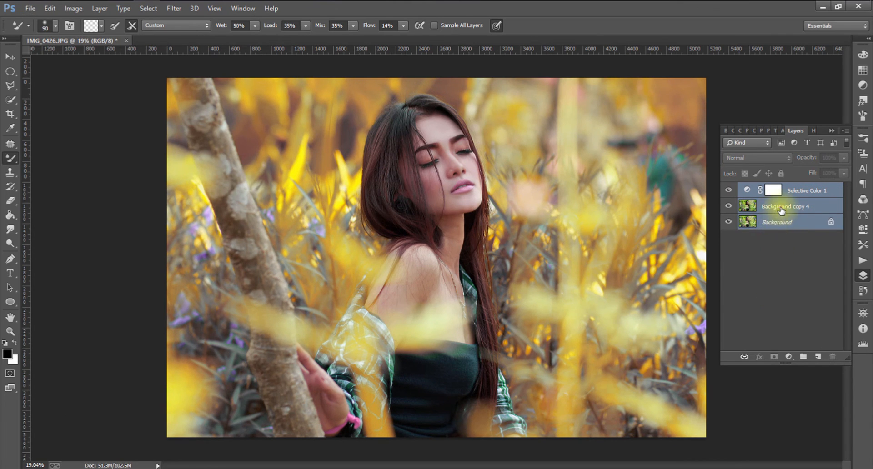
{"action": "right_click", "coordinate": [781, 210]}
{"action": "left_click", "coordinate": [725, 297]}
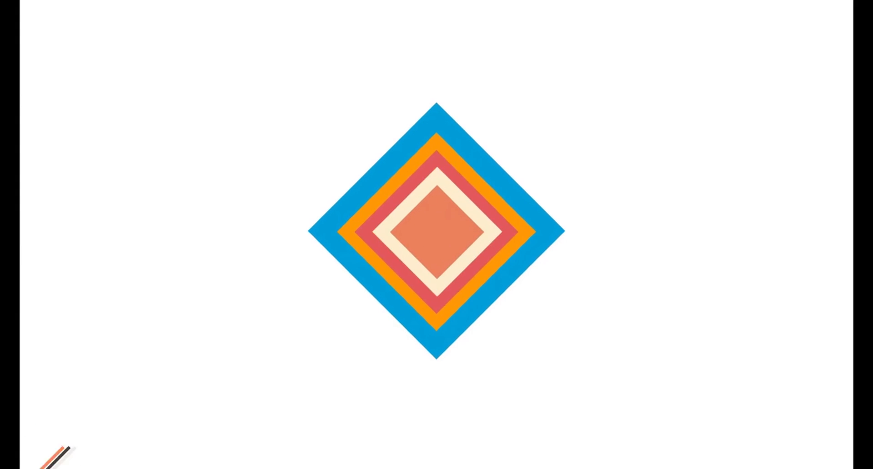